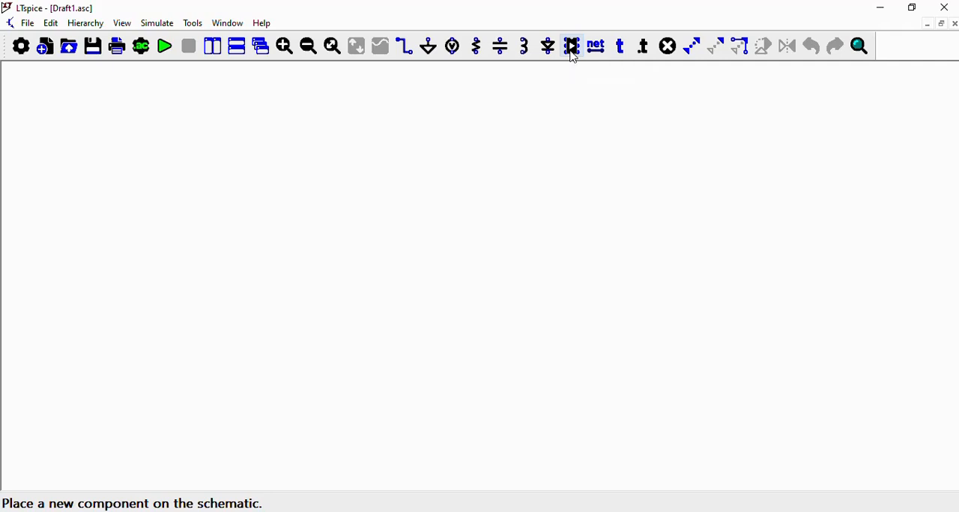
Open the component library and go to its OpAmps folder.
click(574, 51)
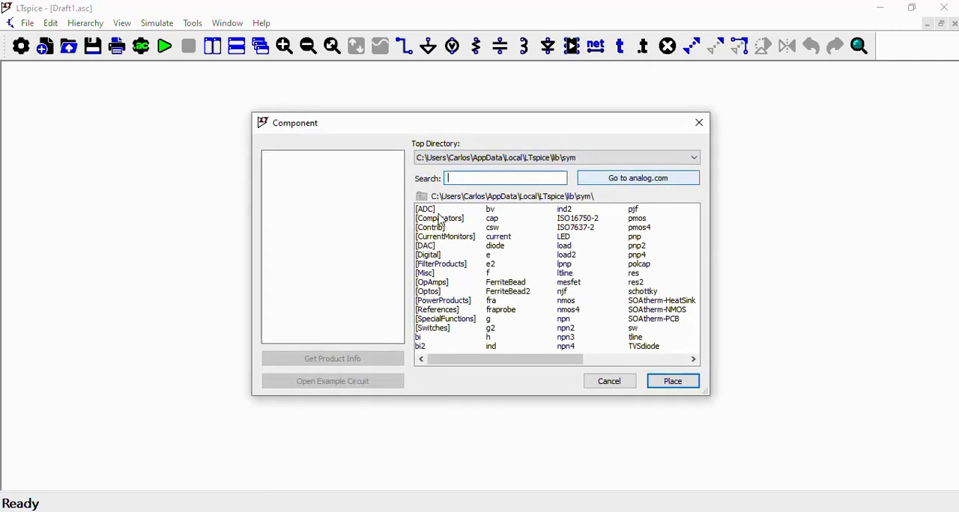
click(435, 284)
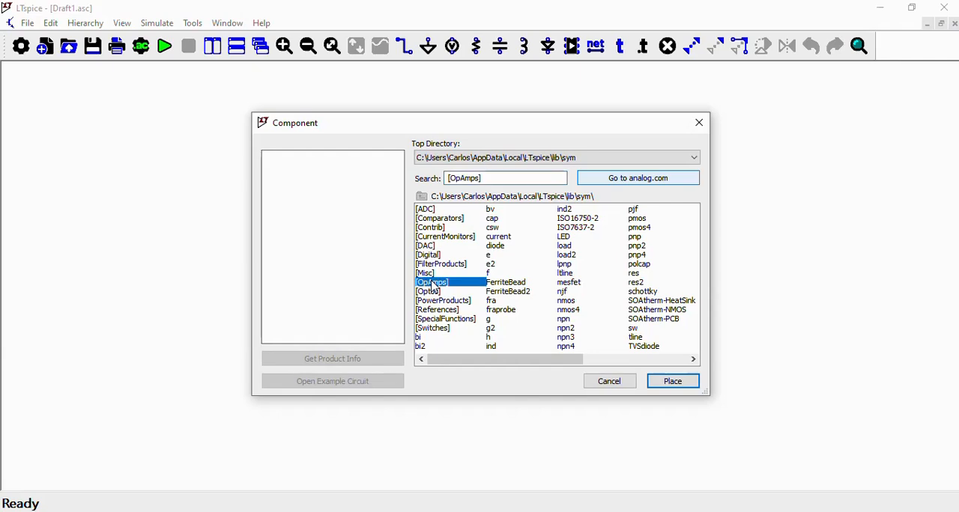
double_click(435, 285)
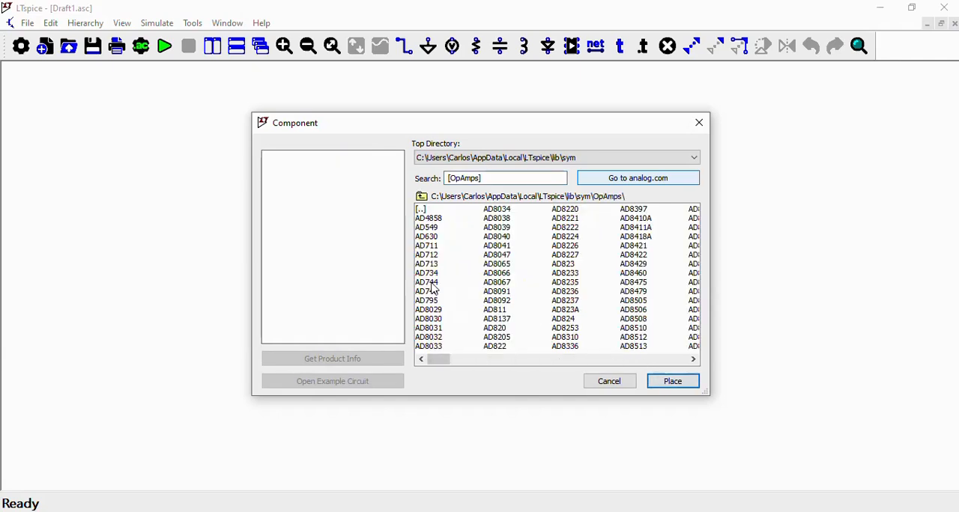
Browse through the op-amp models in the OpAmps folder to look for the generic ideal one.
click(423, 256)
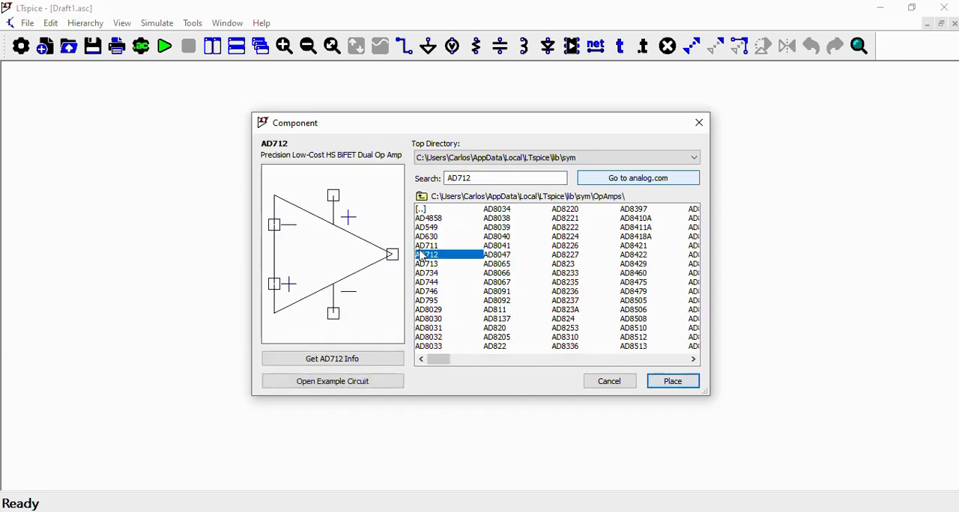
key(Down)
key(Right)
key(Right)
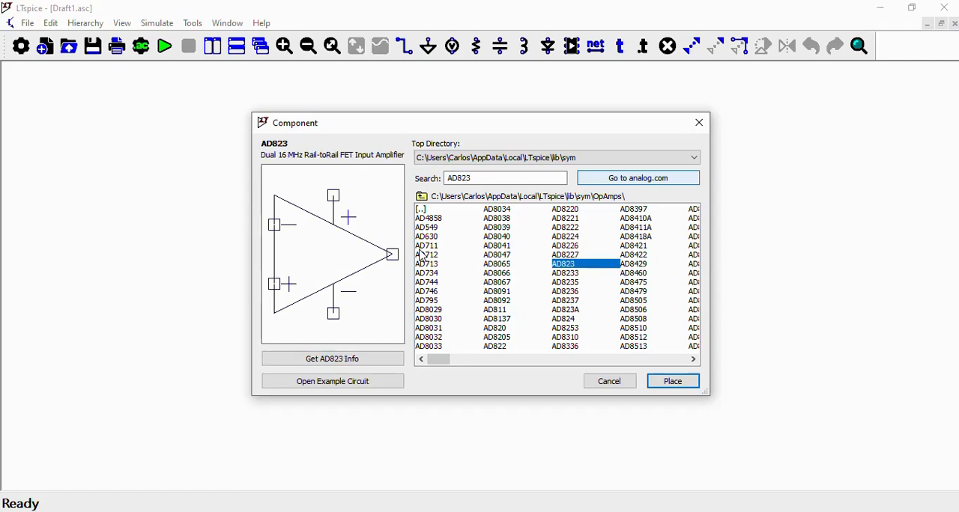
key(Left)
key(Left)
key(Right)
key(Right)
key(Right)
key(Right)
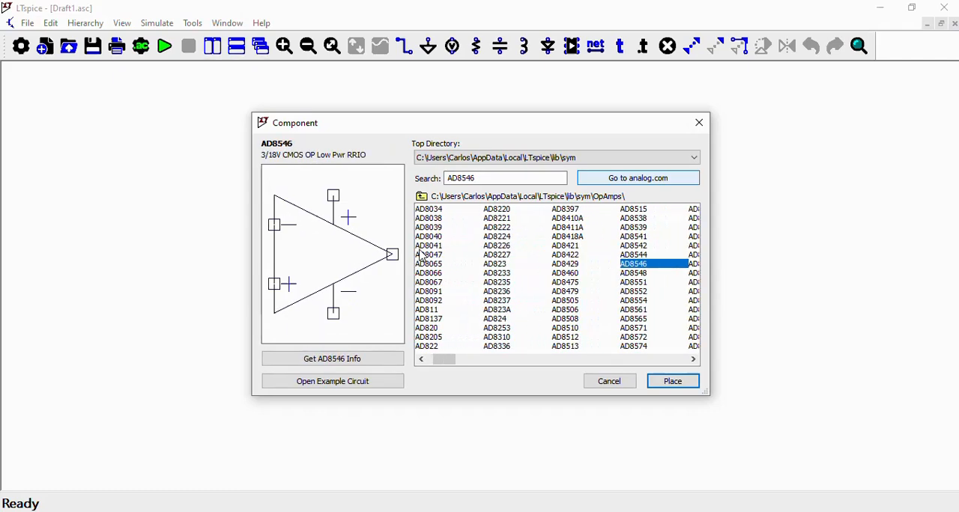
key(Right)
key(Right)
key(Right)
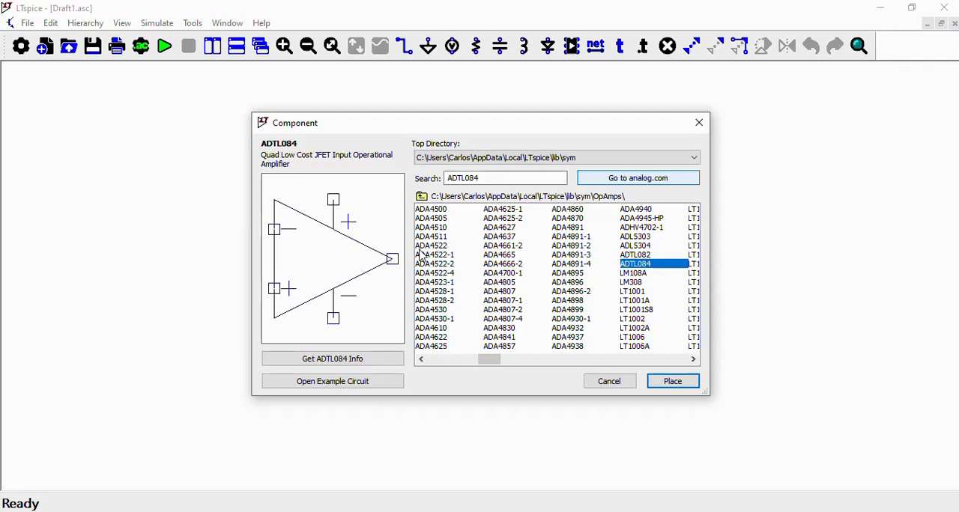
key(Right)
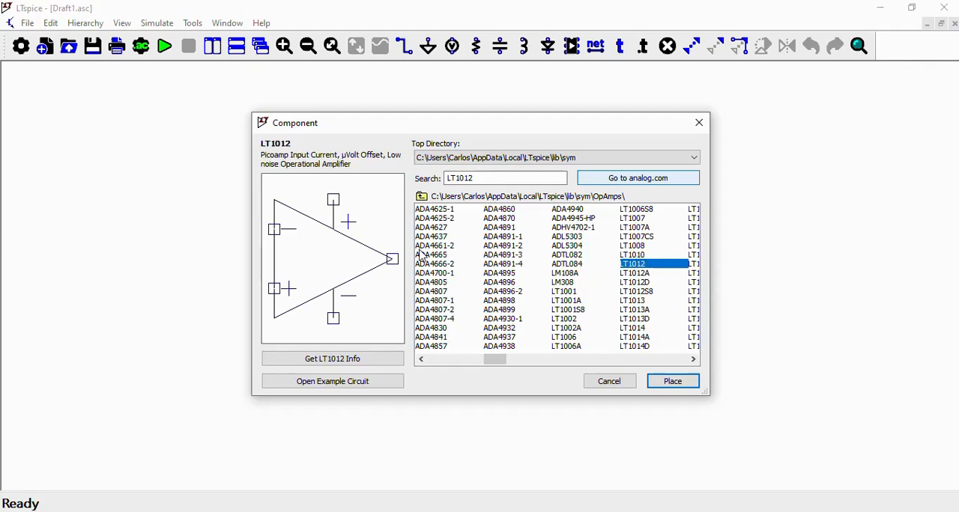
key(Right)
key(Right)
key(Right)
key(Right)
key(Right)
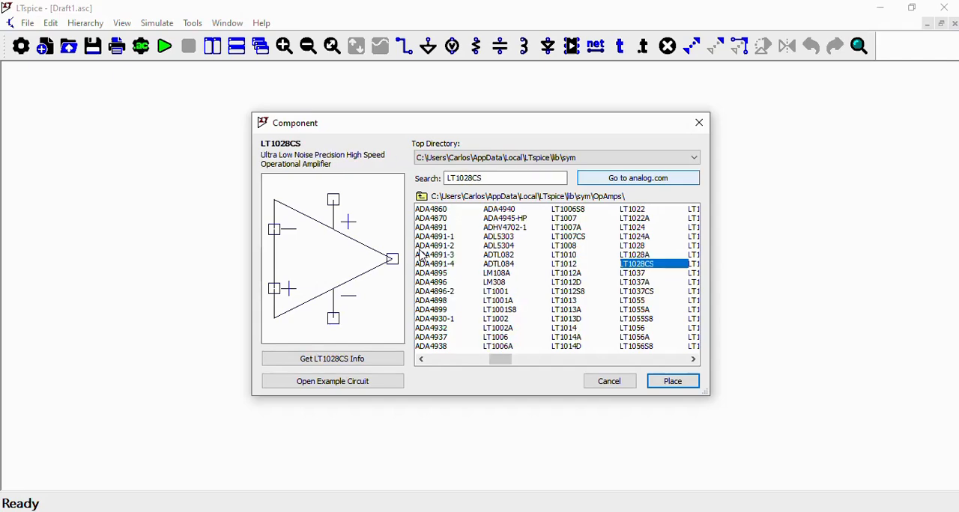
key(Right)
key(Right)
key(Right)
key(Right)
key(Right)
key(Right)
key(Right)
key(Right)
key(Right)
key(Right)
key(Right)
key(Right)
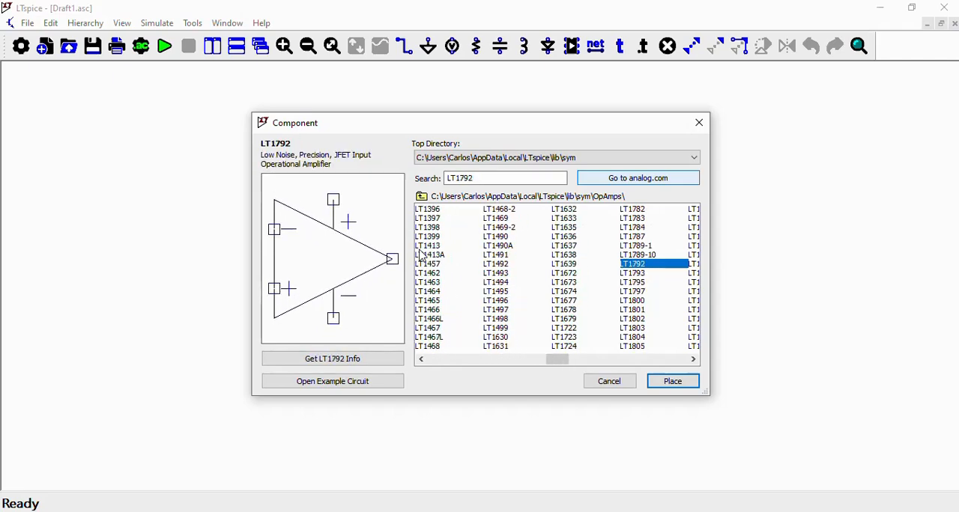
key(Right)
key(Right)
key(Right)
key(Right)
key(Right)
key(Right)
key(Right)
key(Right)
key(Right)
key(Right)
key(Right)
key(Right)
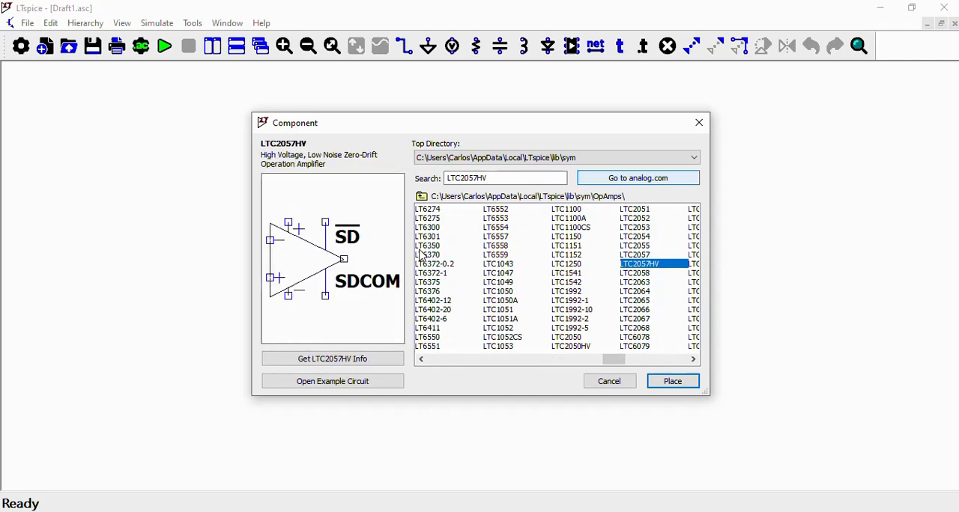
key(Right)
key(Right)
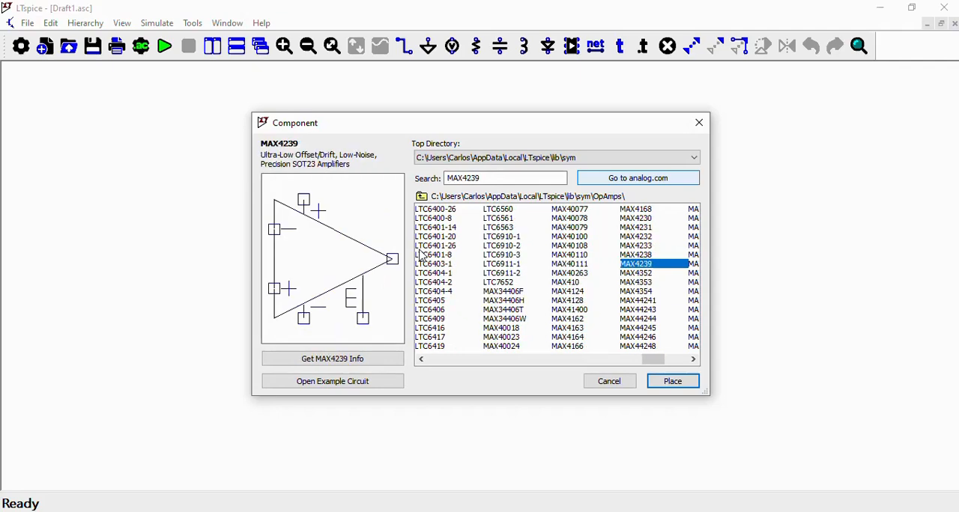
key(Right)
key(Right)
key(Right)
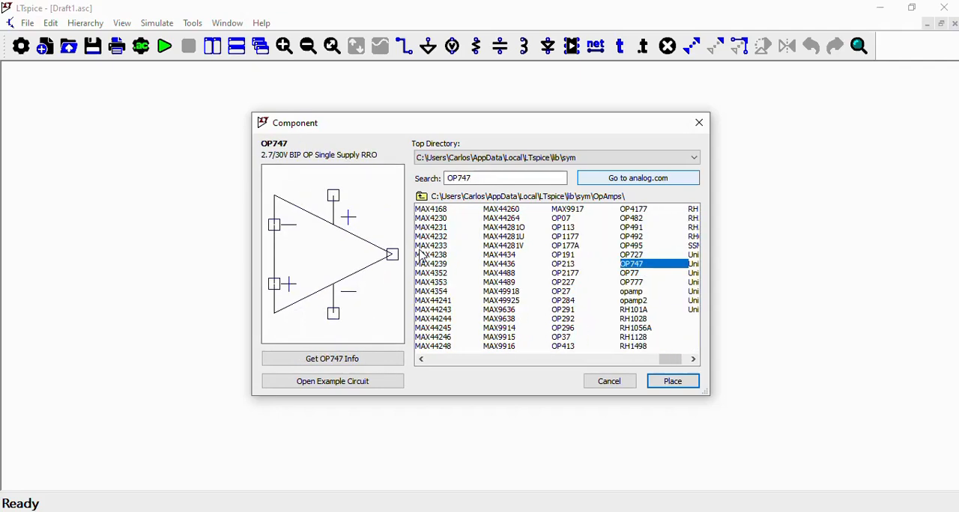
Place one ideal single-pole opamp component in the middle of the empty schematic.
click(635, 293)
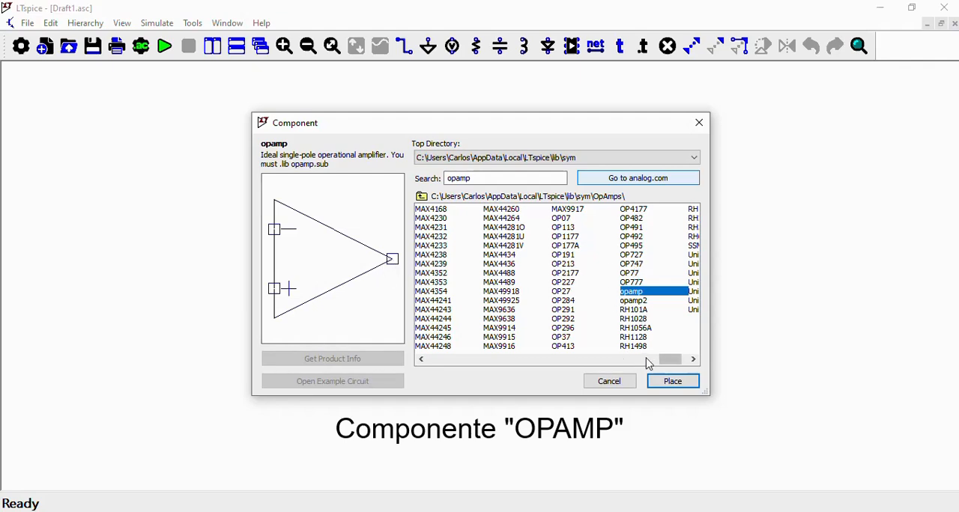
click(671, 382)
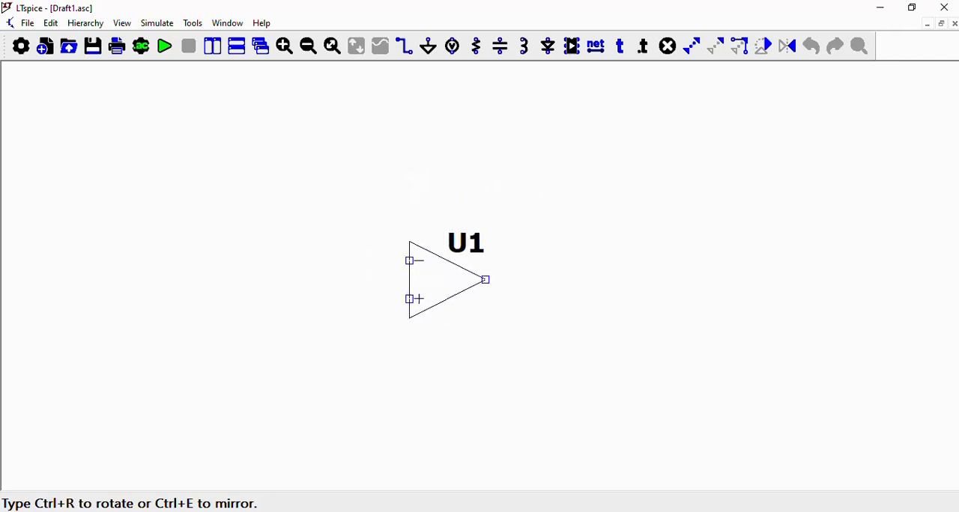
click(464, 260)
key(Escape)
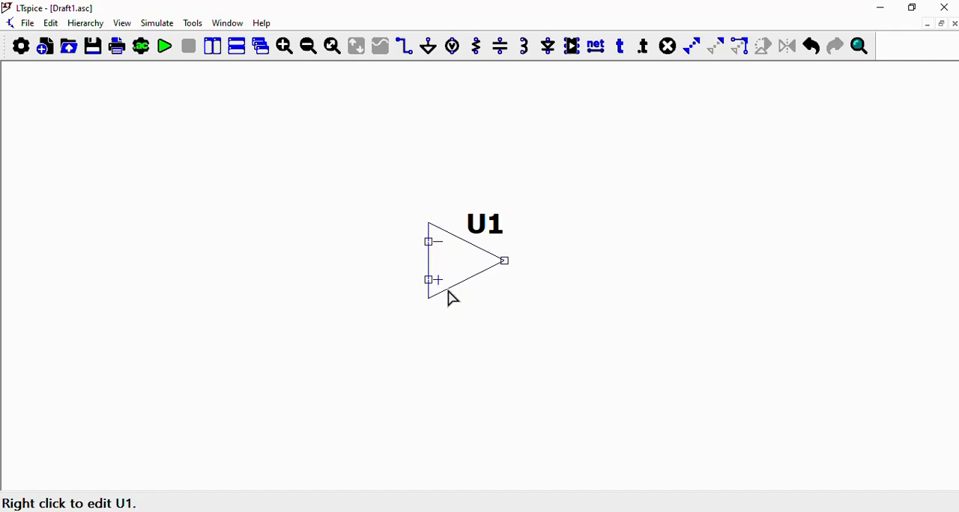
Place two horizontal resistors in a row above the op-amp, R1 to its upper left and R2 directly above it.
scroll(454, 294, down, 2)
scroll(458, 300, up, 3)
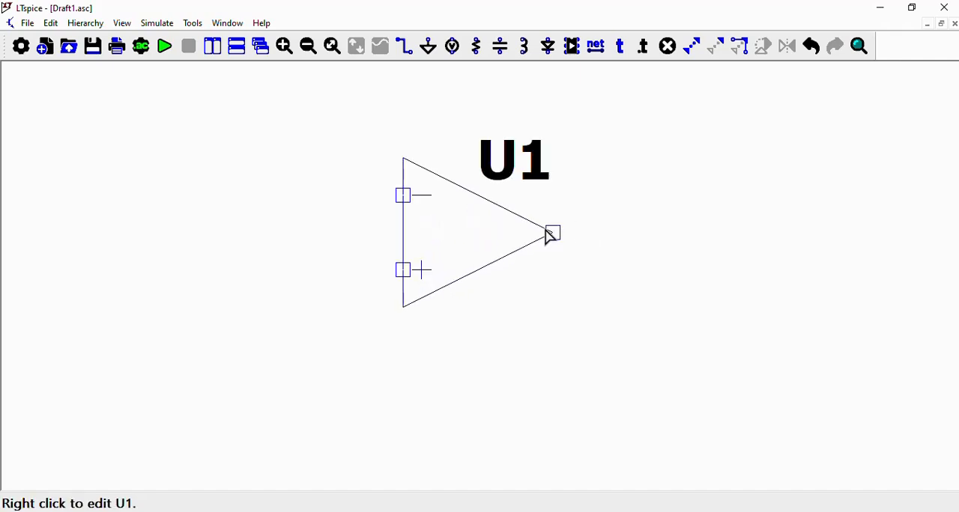
drag(495, 242, 480, 255)
scroll(506, 241, down, 1)
scroll(497, 242, down, 1)
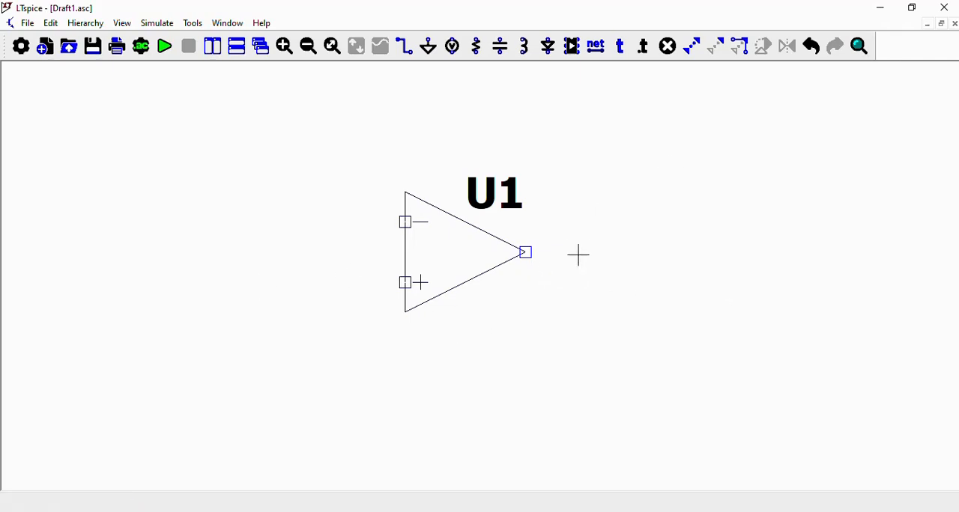
scroll(578, 255, down, 1)
drag(574, 255, 550, 314)
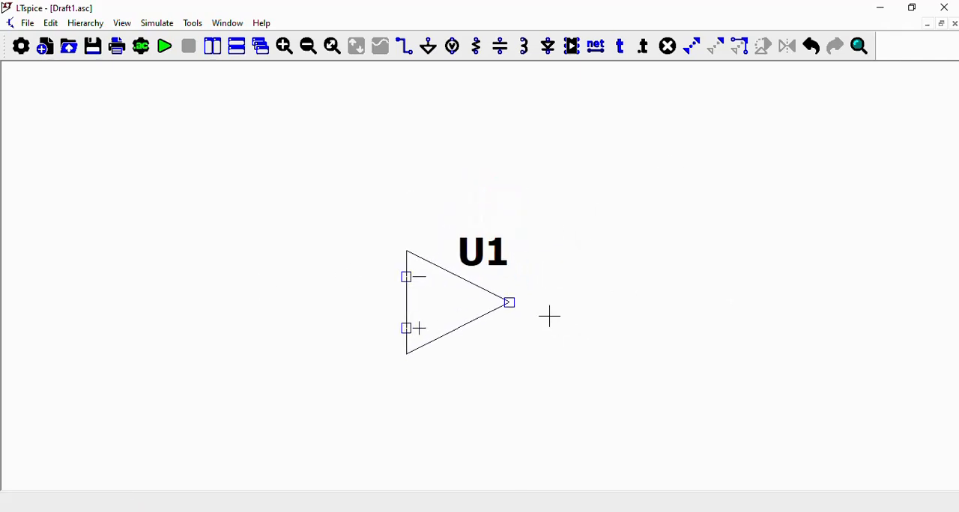
click(476, 45)
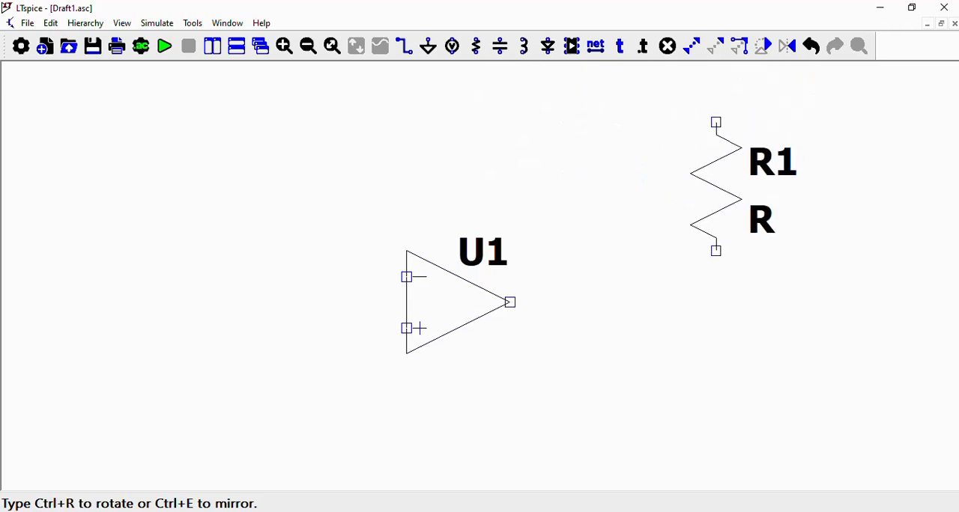
key(ctrl+r)
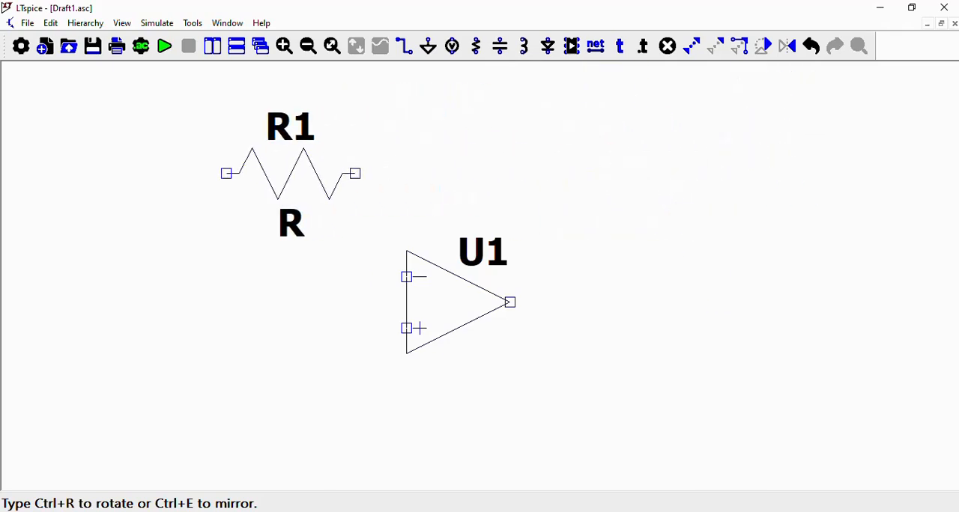
click(292, 173)
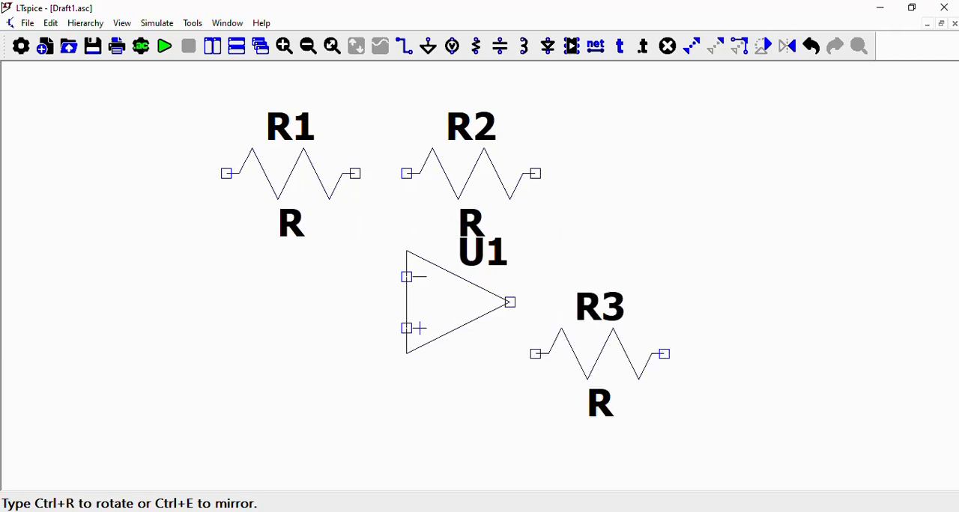
key(Escape)
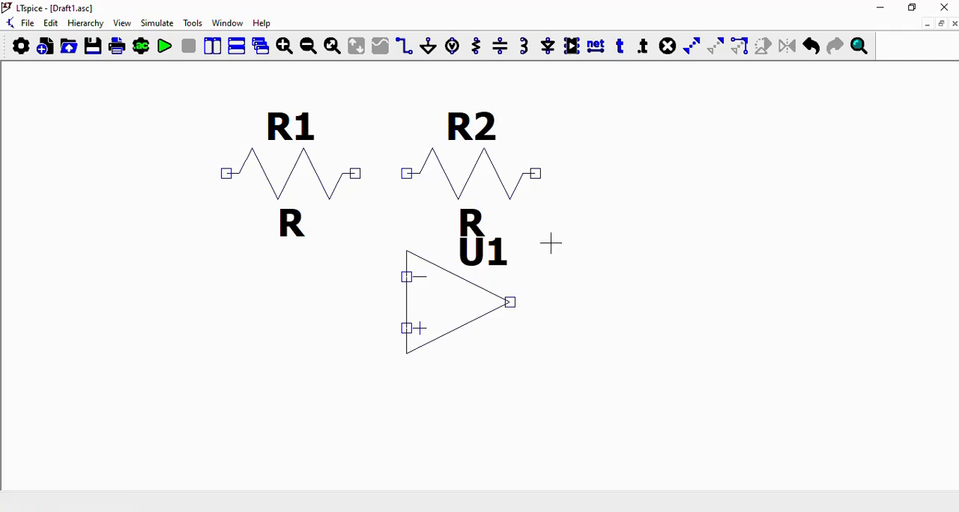
Wire R1's right end to R2's left end and connect their junction to the op-amp's inverting input.
click(405, 47)
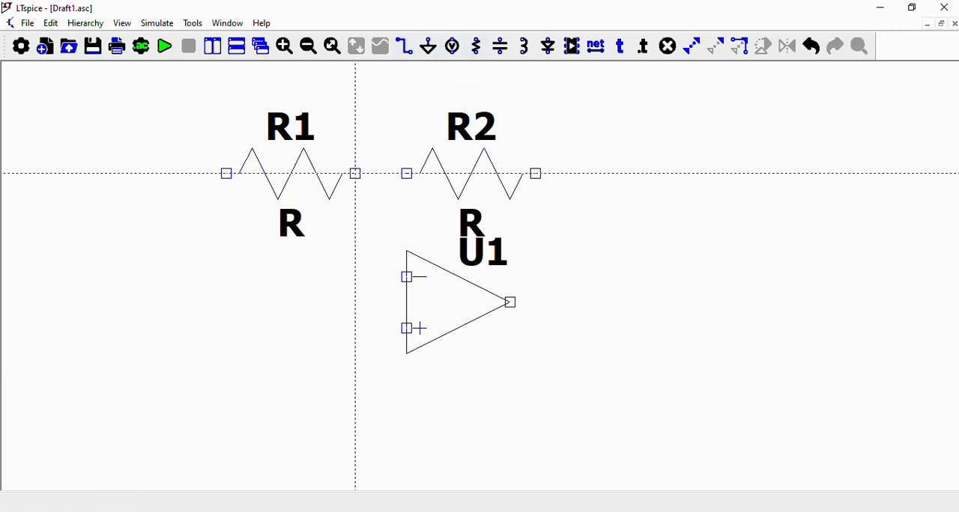
click(355, 173)
right_click(407, 173)
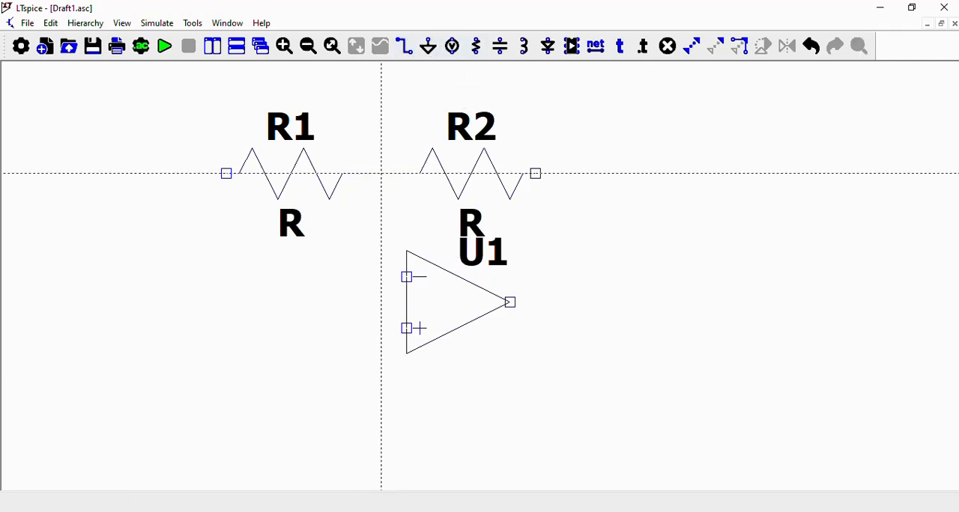
click(381, 173)
click(407, 276)
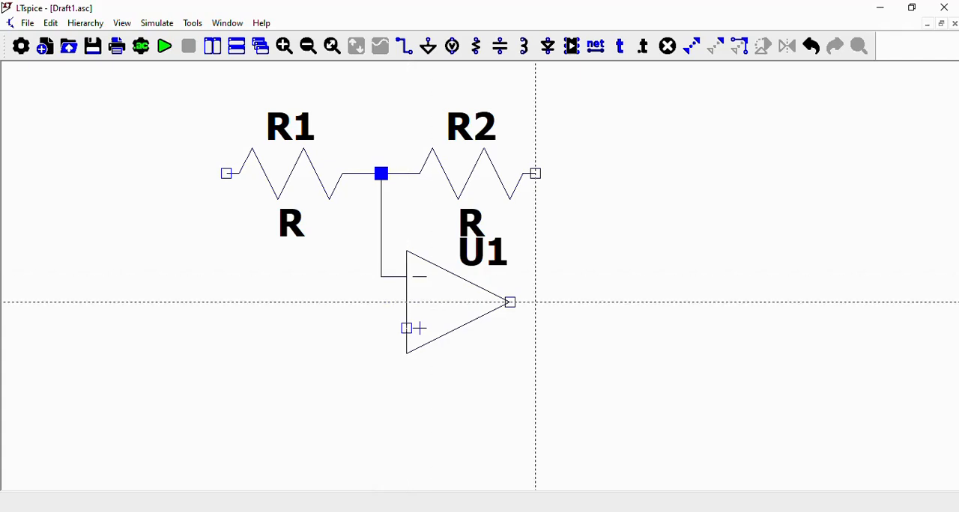
Draw a short output wire from the op-amp and connect it up to R2's right end to close the feedback loop.
click(510, 302)
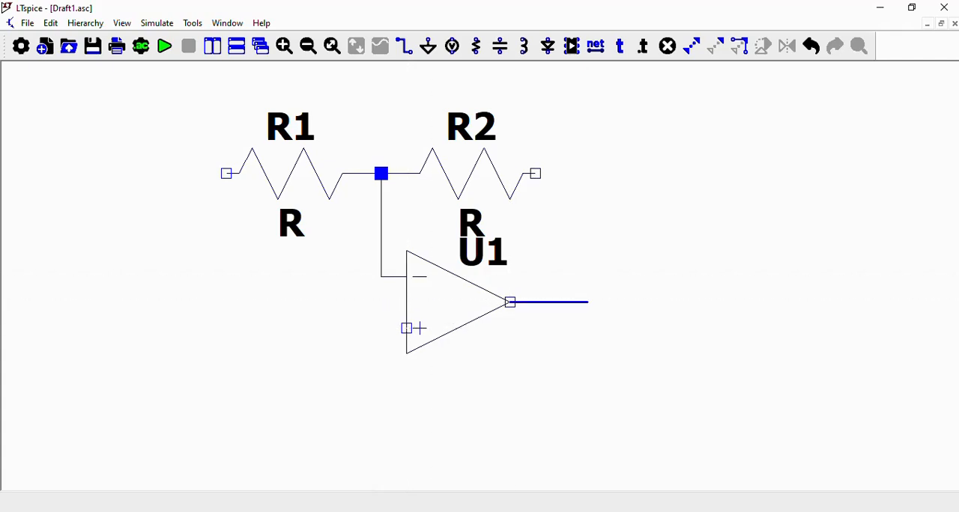
click(587, 302)
right_click(563, 302)
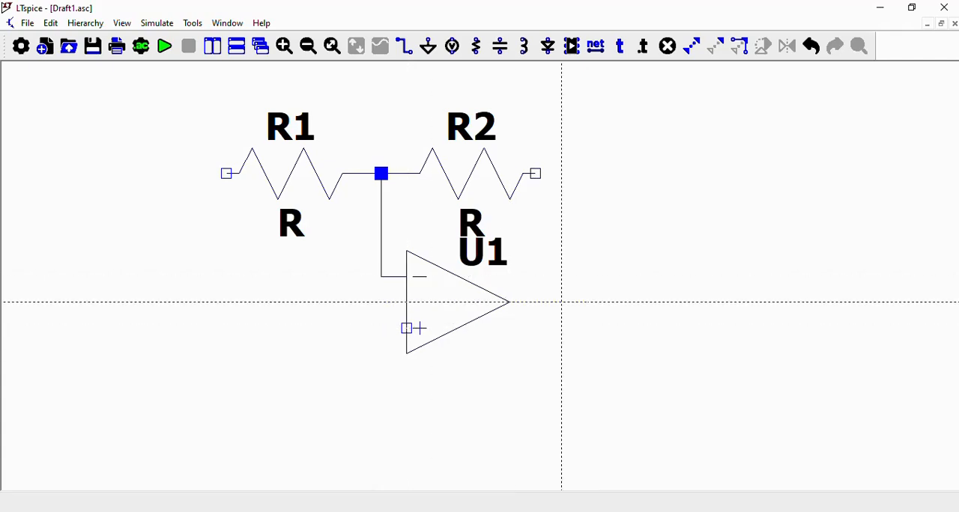
click(561, 302)
click(561, 173)
click(536, 173)
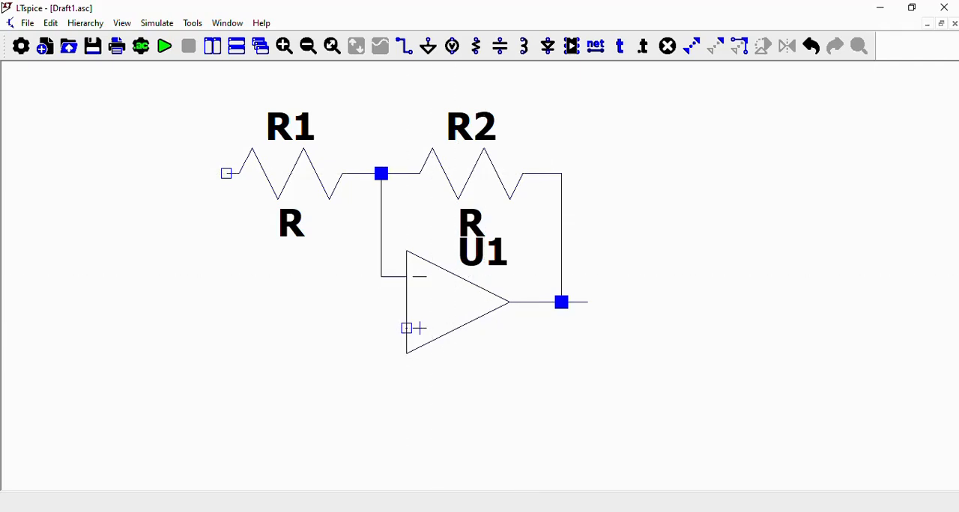
Wire the op-amp's non-inverting input downward and attach a ground symbol to the wire's end.
click(407, 328)
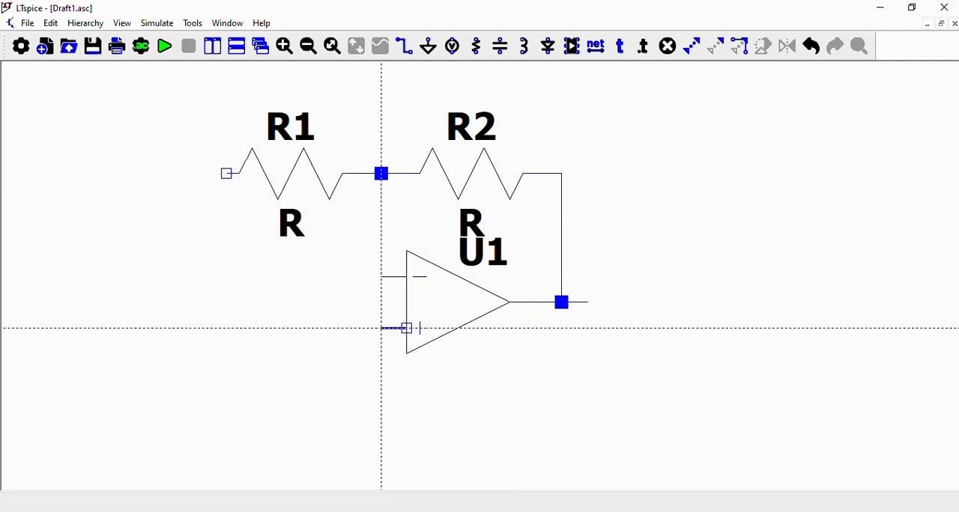
right_click(381, 379)
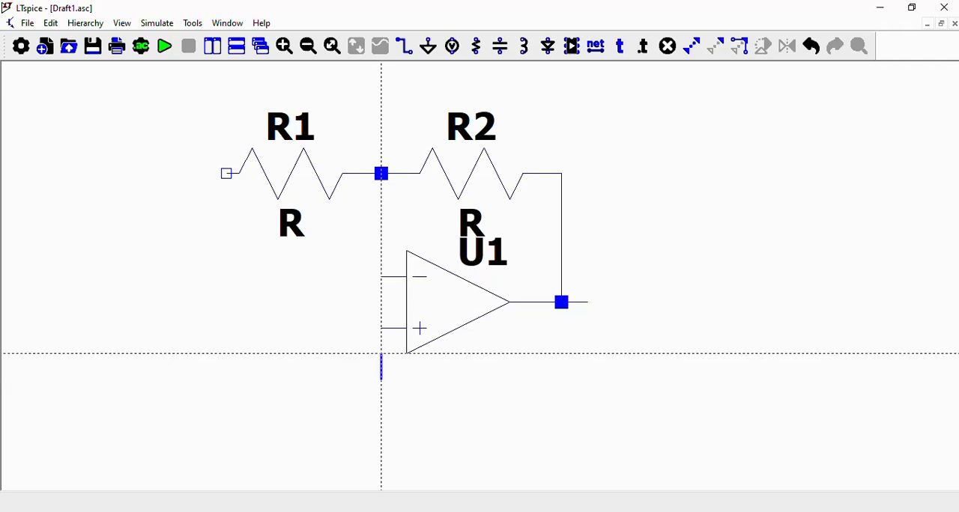
key(Escape)
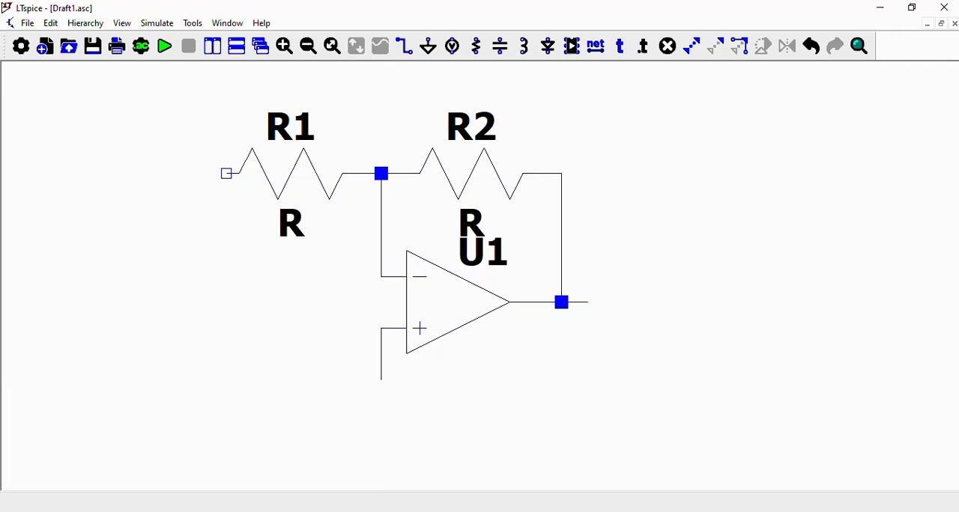
click(428, 45)
click(381, 379)
key(Escape)
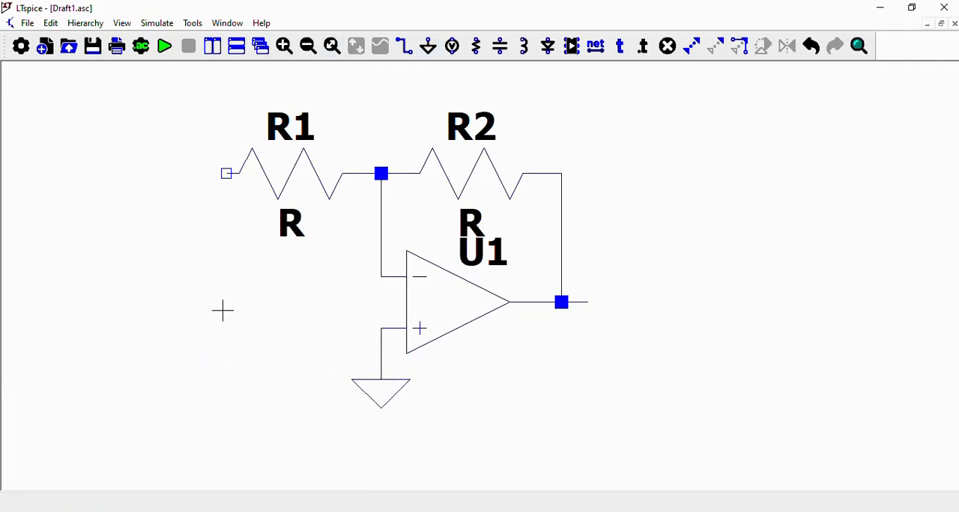
Set the feedback resistor R2 to 5k and the input resistor R1 to 1k.
drag(220, 310, 325, 357)
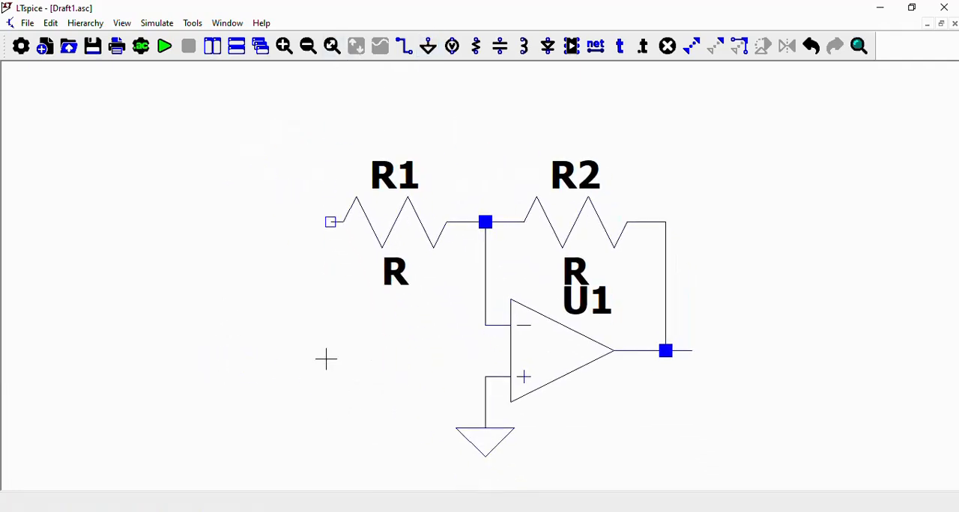
right_click(586, 278)
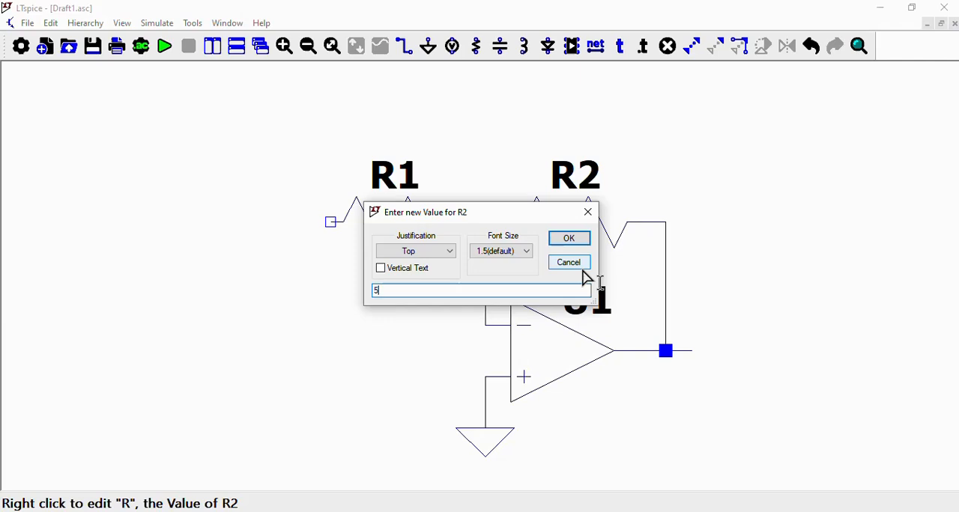
text(5k)
key(Return)
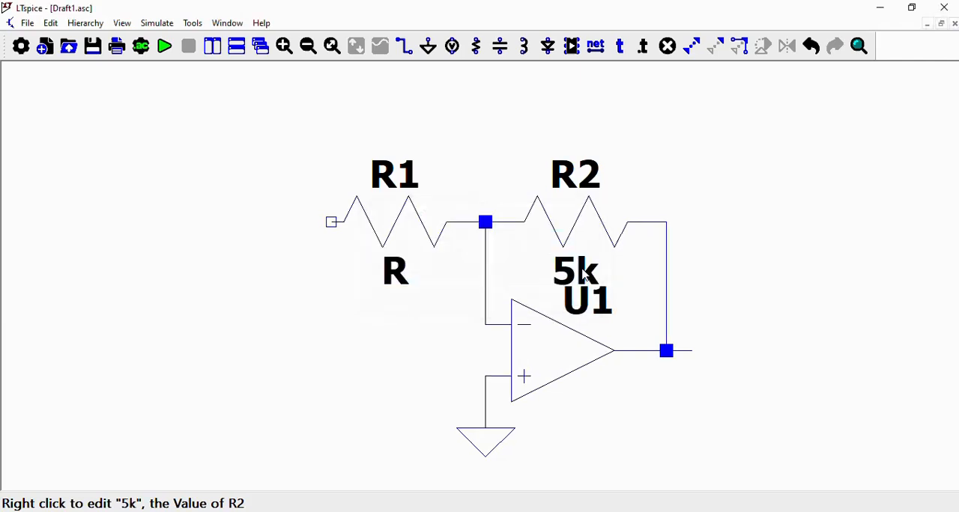
right_click(399, 277)
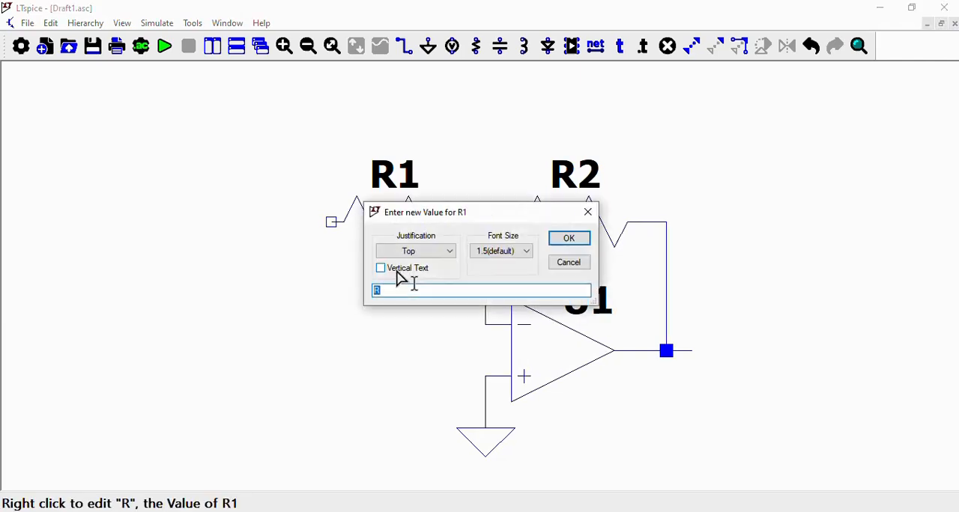
text(1k)
key(Return)
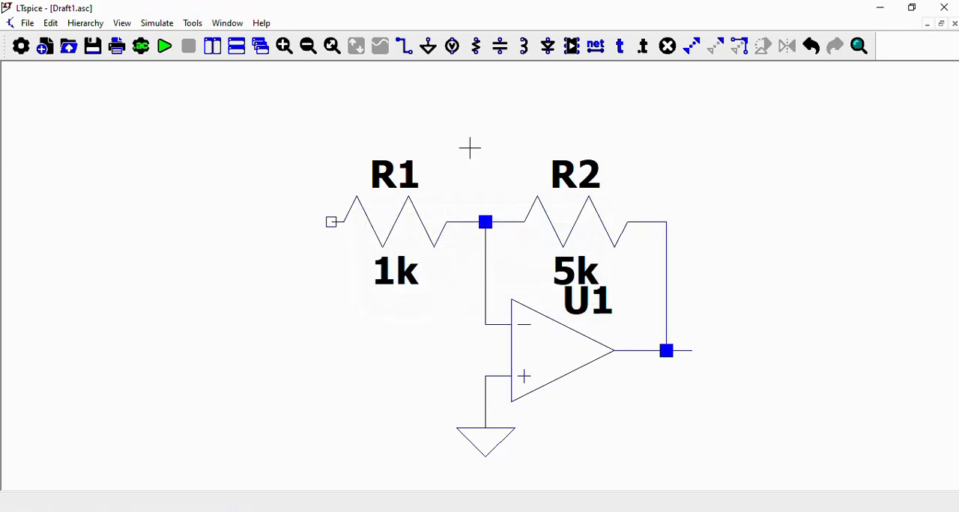
Place a vertical voltage source to the lower left of R1.
click(452, 46)
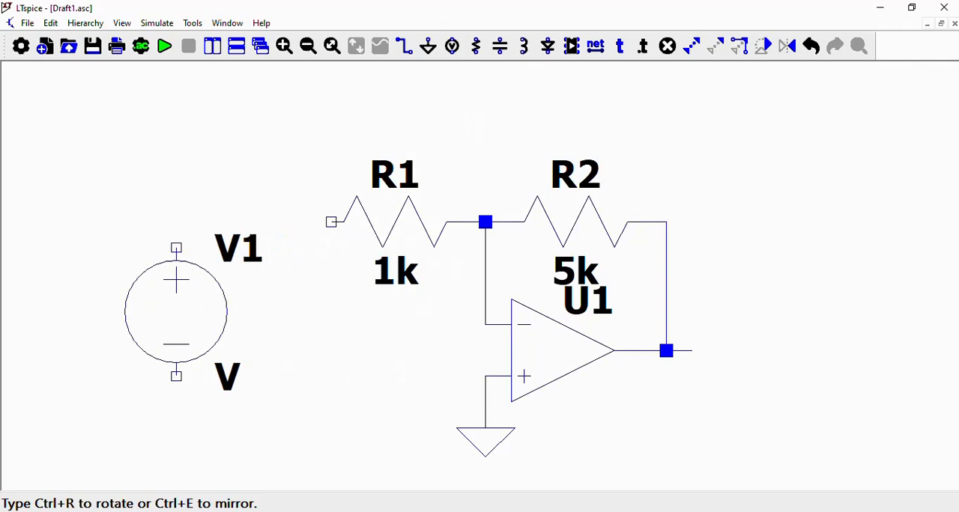
click(176, 248)
key(Escape)
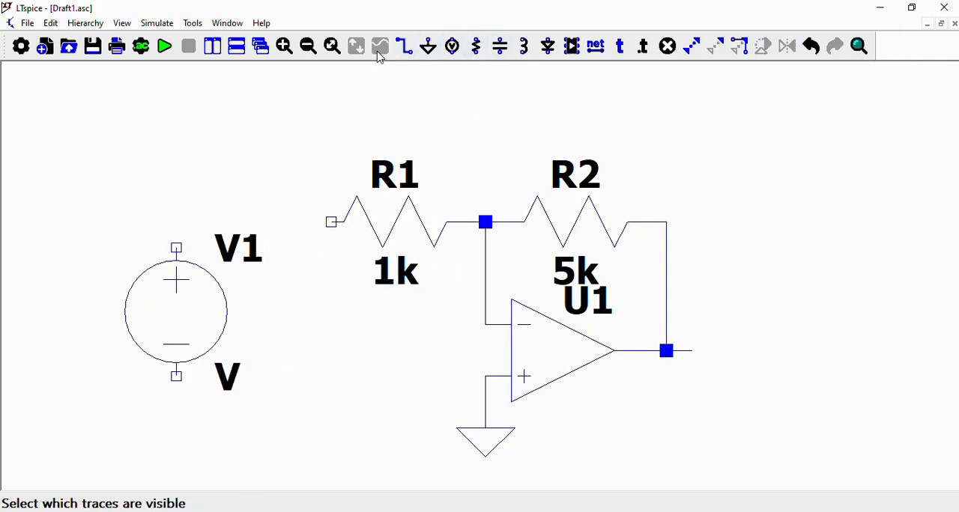
Wire the voltage source's negative terminal a short way down and attach a ground symbol to the wire's end.
click(403, 47)
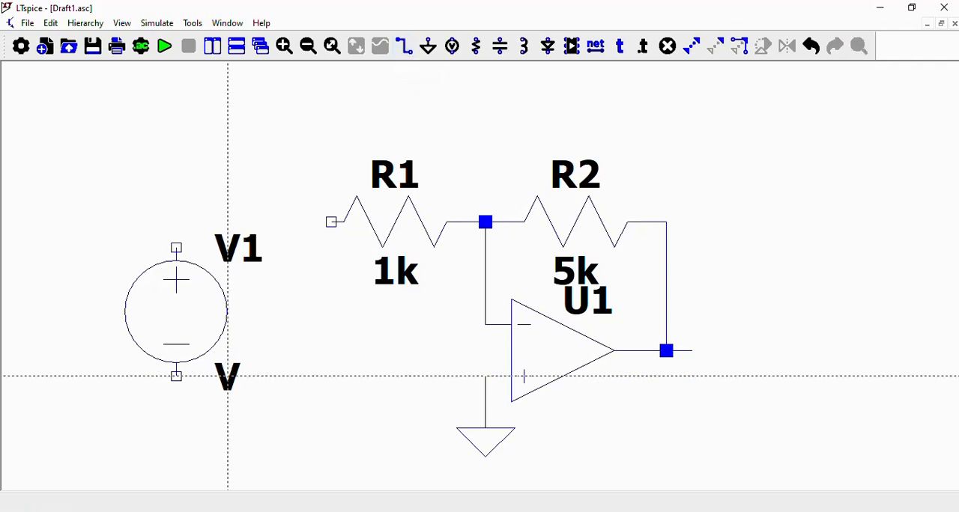
click(176, 377)
click(176, 429)
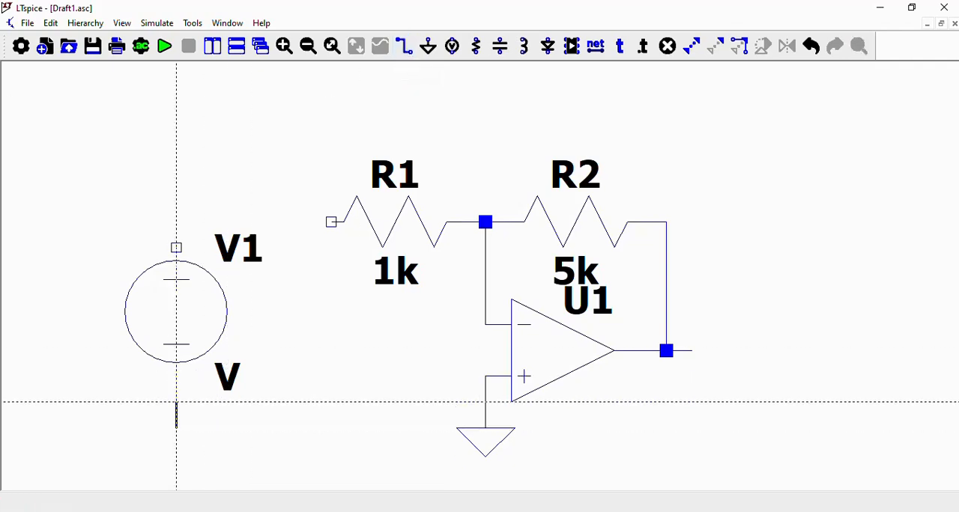
click(428, 47)
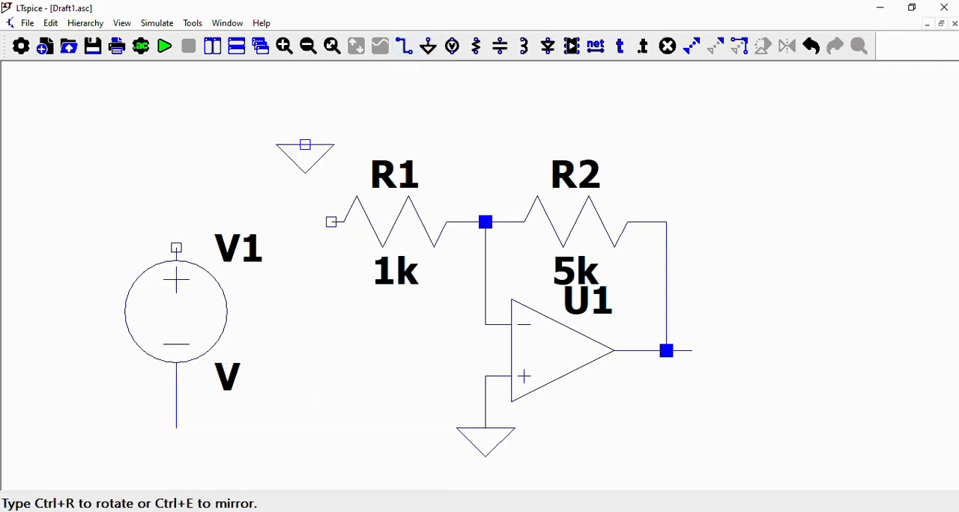
click(176, 429)
key(Escape)
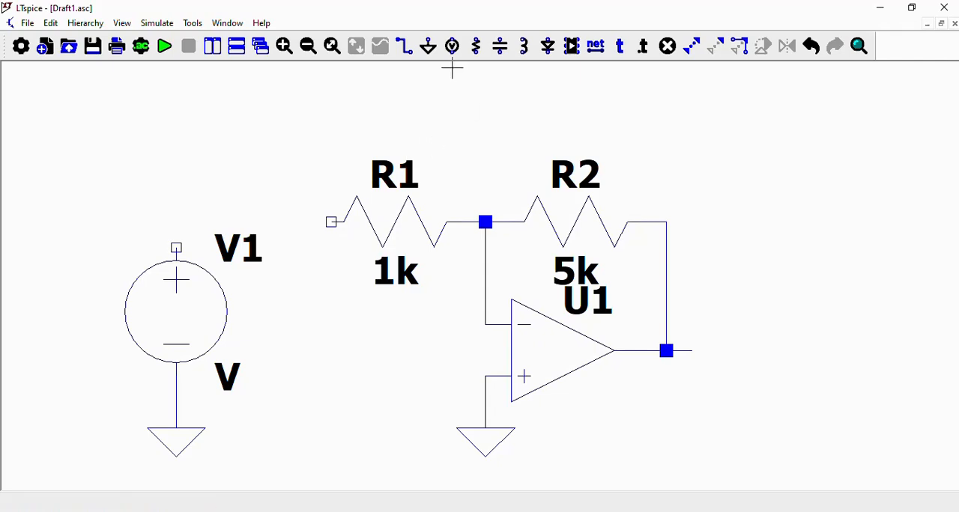
Wire R1's free left end to the voltage source's positive terminal.
click(403, 46)
click(332, 222)
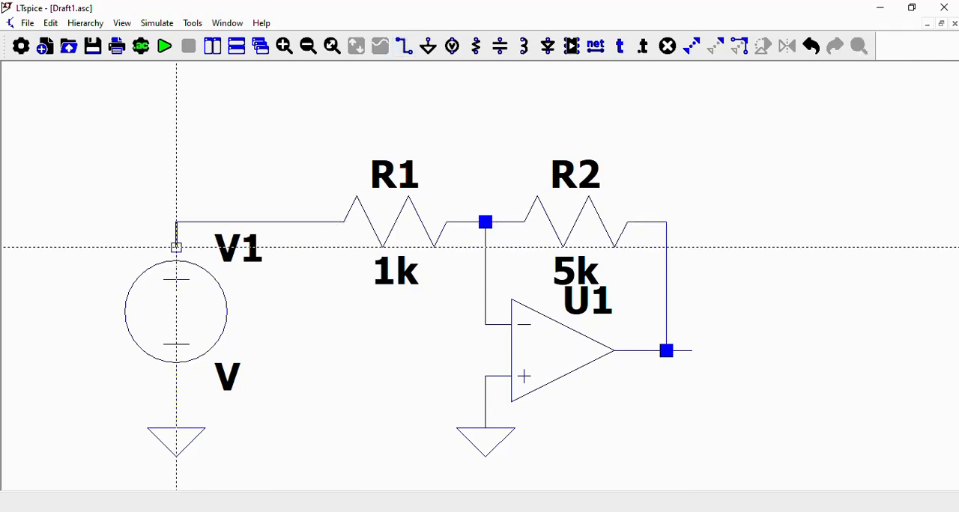
click(176, 247)
key(Escape)
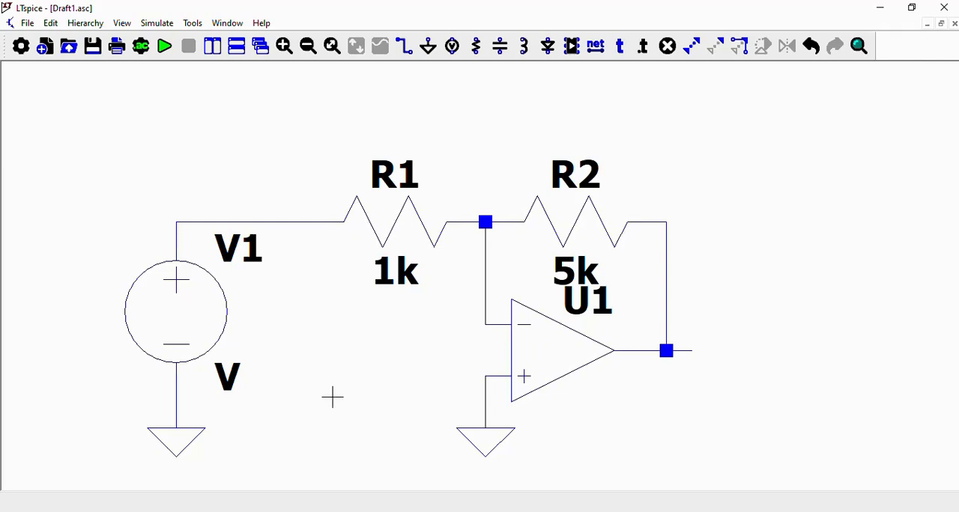
Set the value of voltage source V1 to 1.
right_click(234, 391)
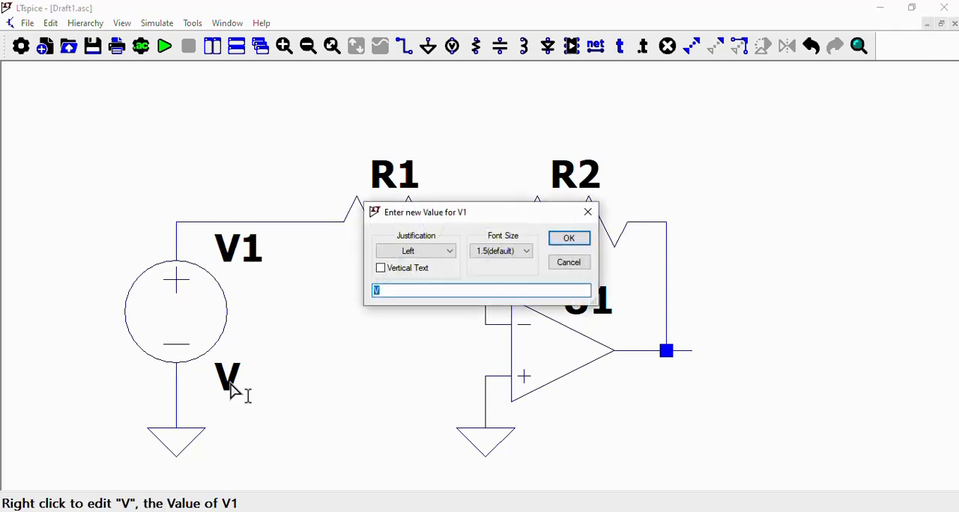
text(1)
click(567, 238)
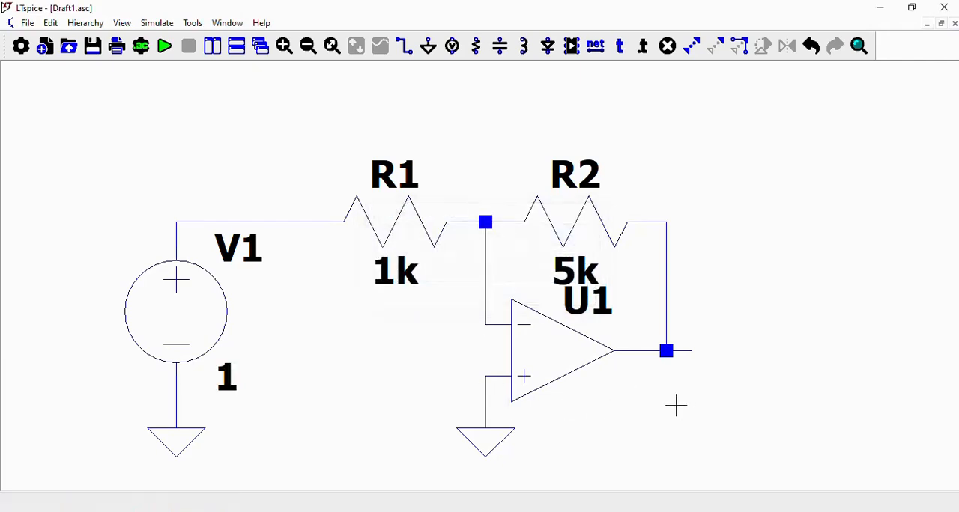
Configure a transient analysis with a stop time of 1 and try to run the simulation.
scroll(675, 405, down, 2)
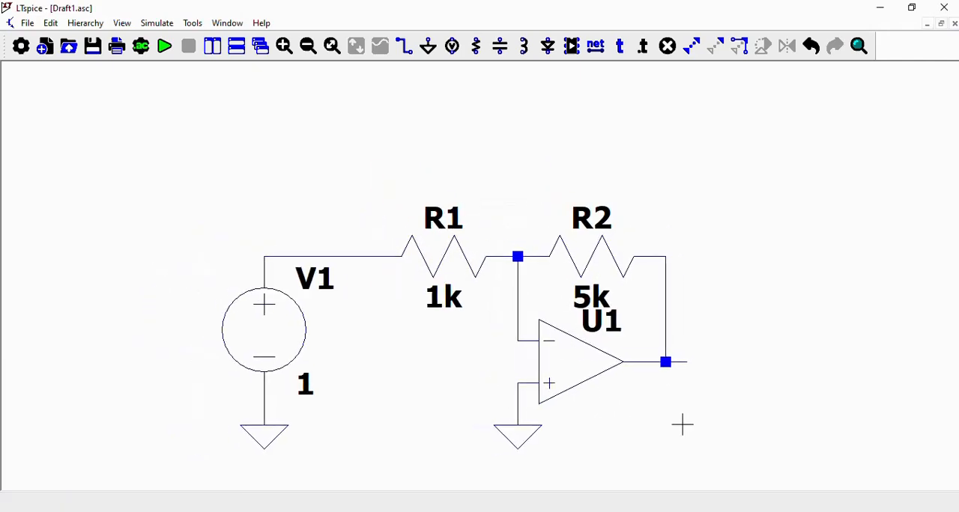
scroll(646, 377, down, 3)
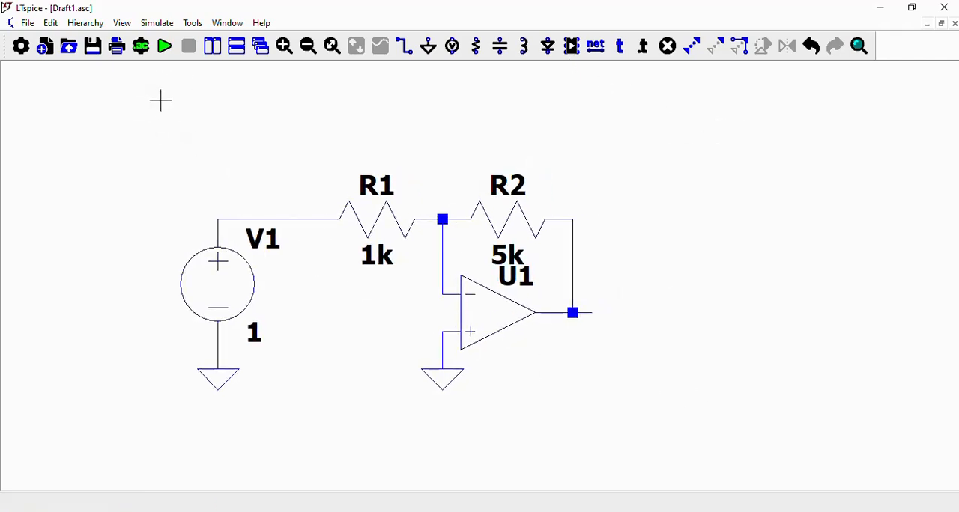
click(164, 47)
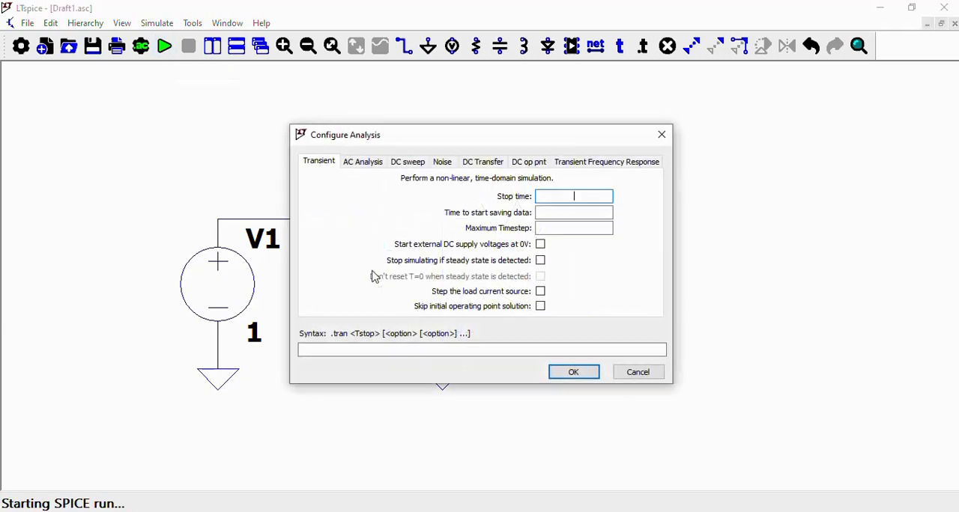
text(1)
click(574, 373)
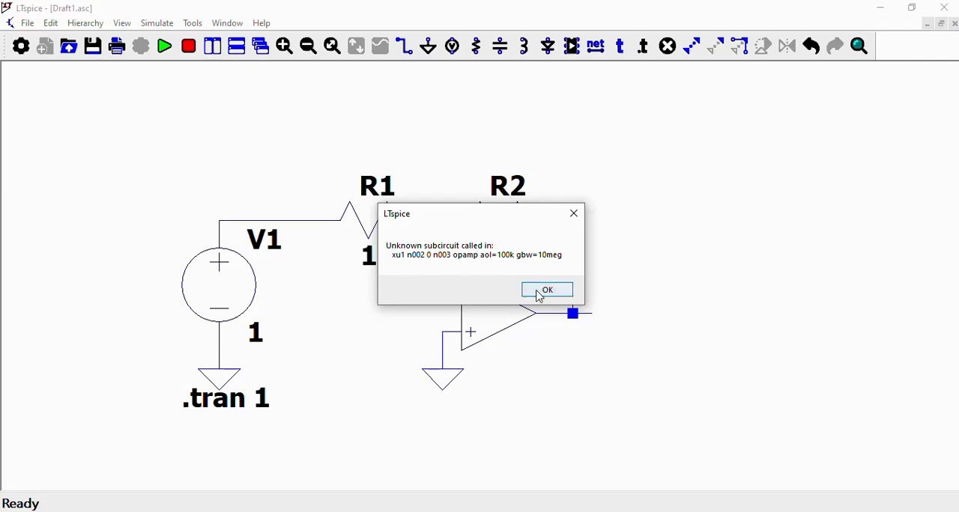
click(540, 291)
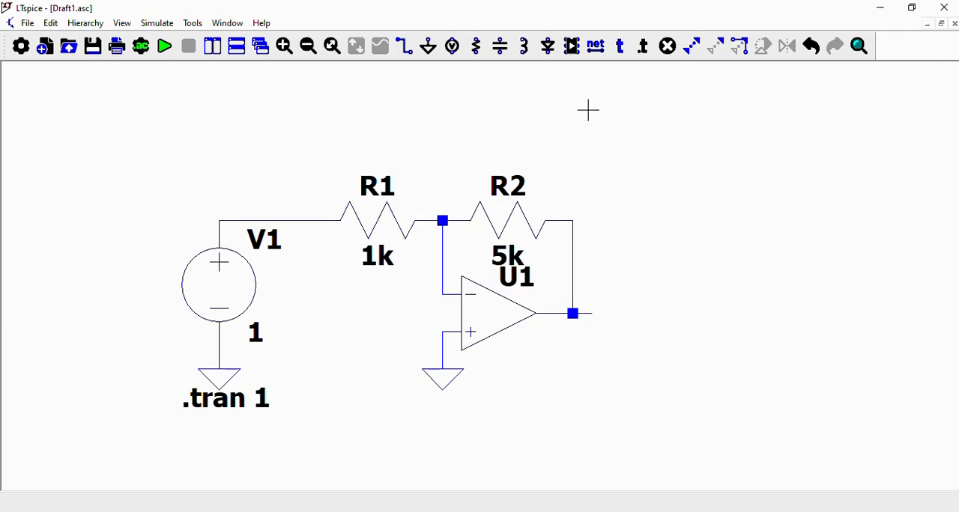
Check the opamp component's library description, and place the SPICE directive ".lib opamp.sub" below the op-amp.
click(571, 46)
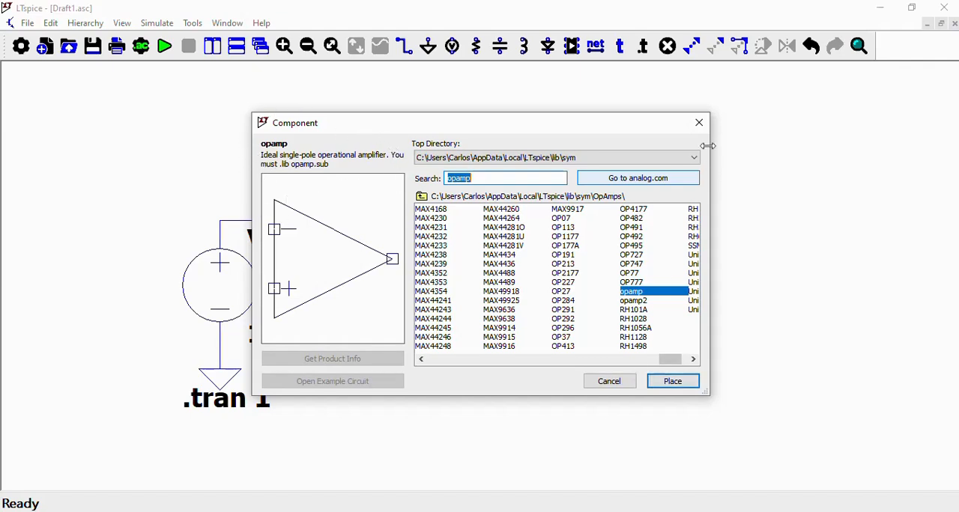
click(698, 123)
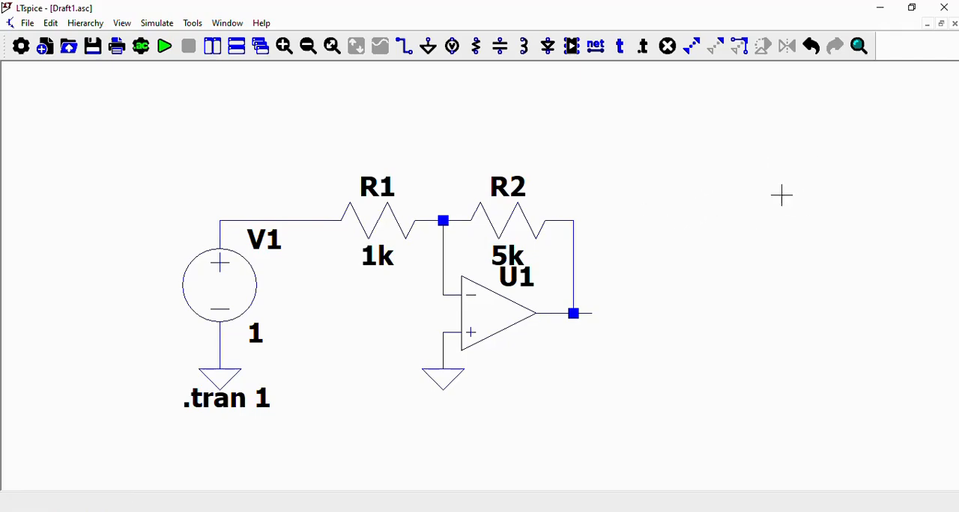
click(642, 48)
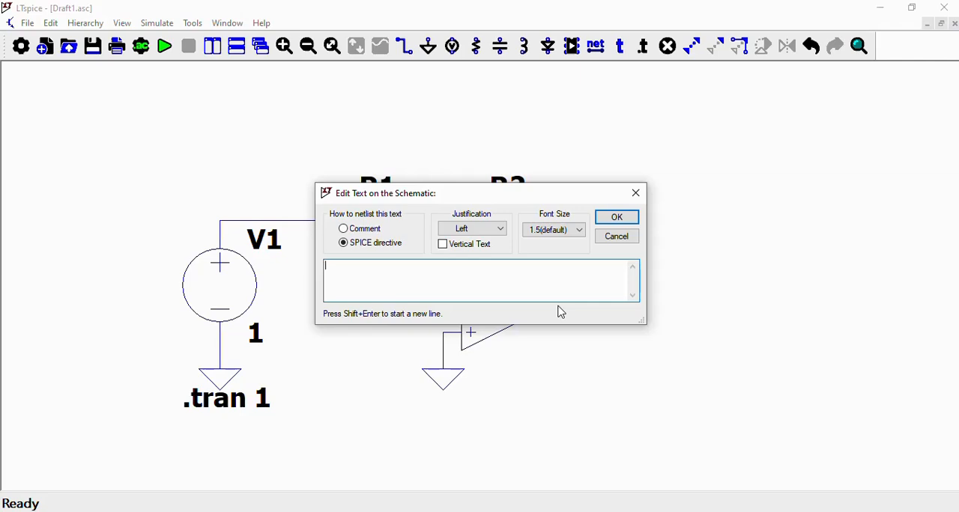
text(.lib opamp.sub)
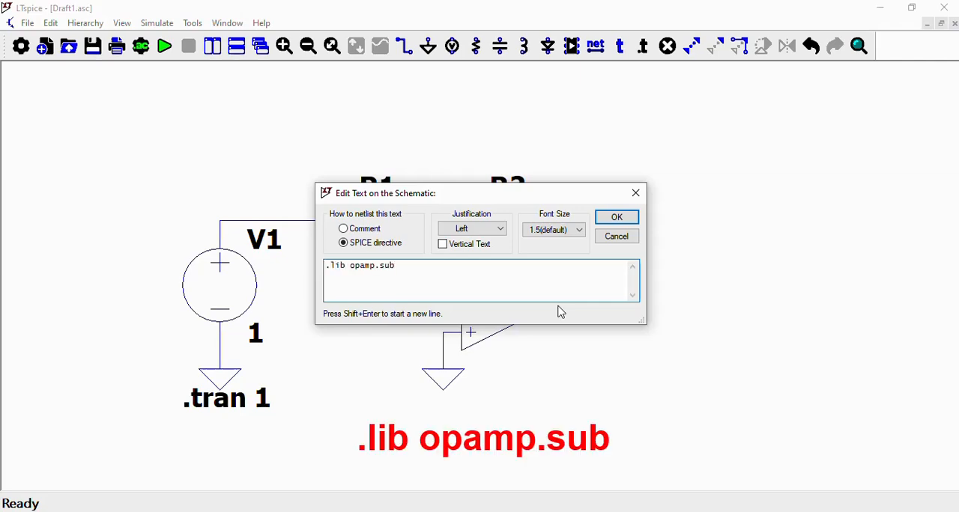
click(608, 217)
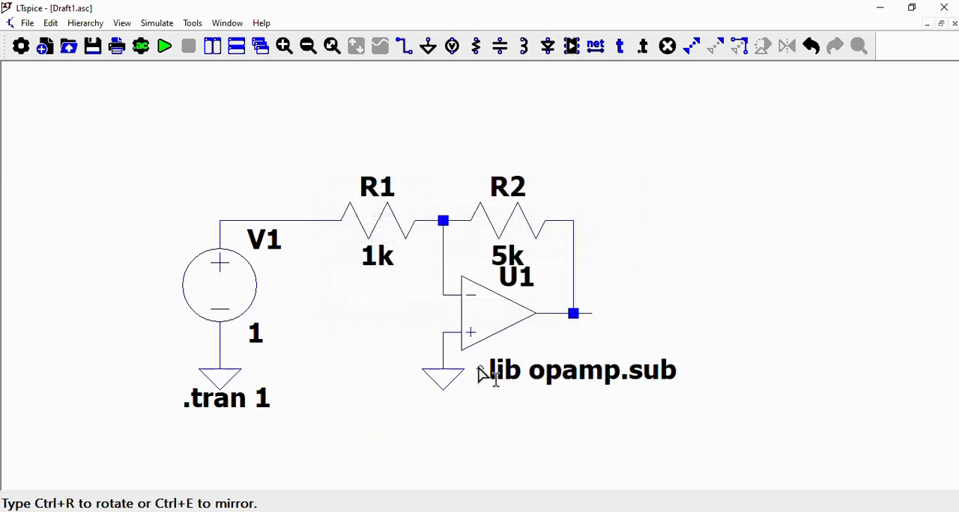
click(480, 377)
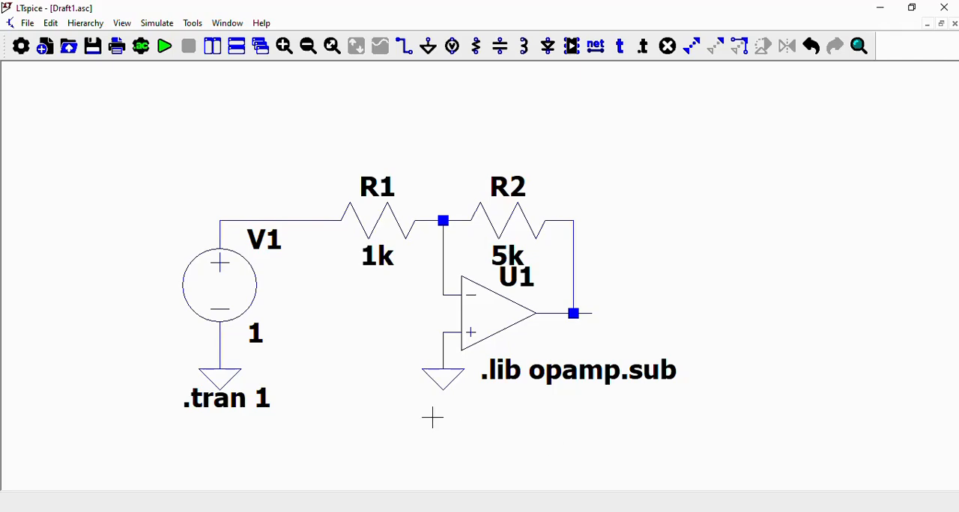
Run the simulation and plot the voltages at V1's positive node and the op-amp output, keeping only the output trace.
click(164, 47)
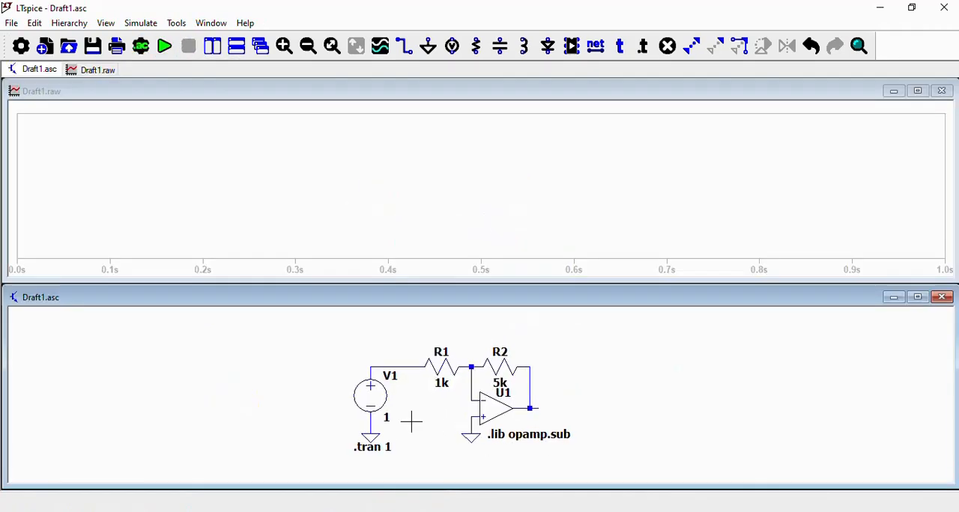
click(377, 365)
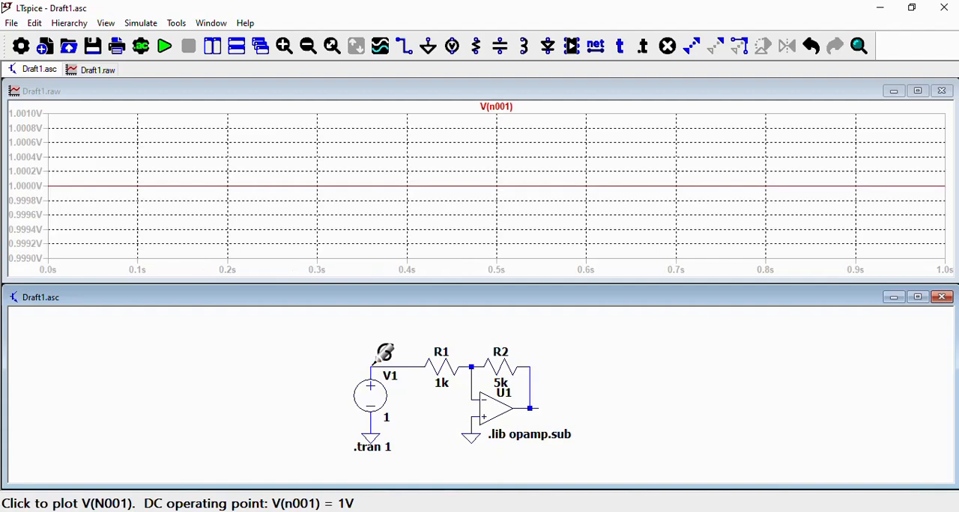
click(534, 405)
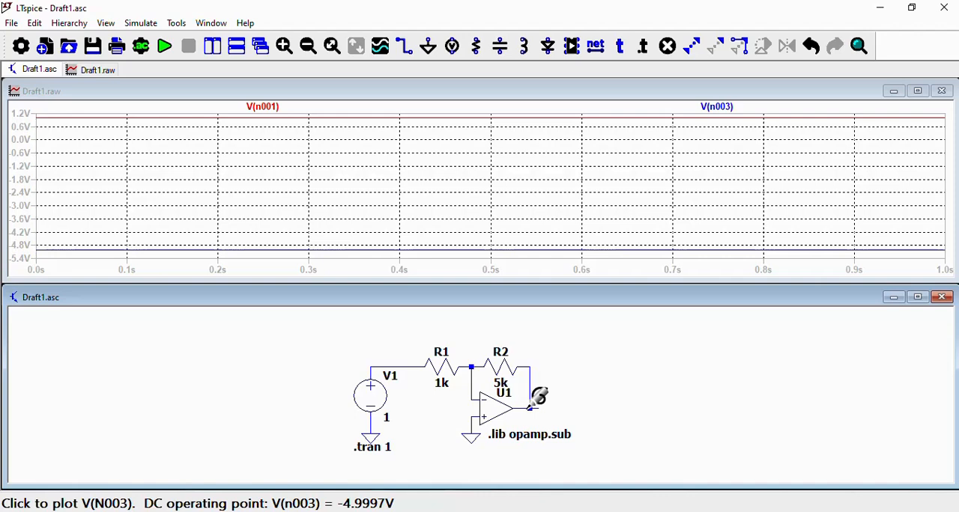
click(532, 407)
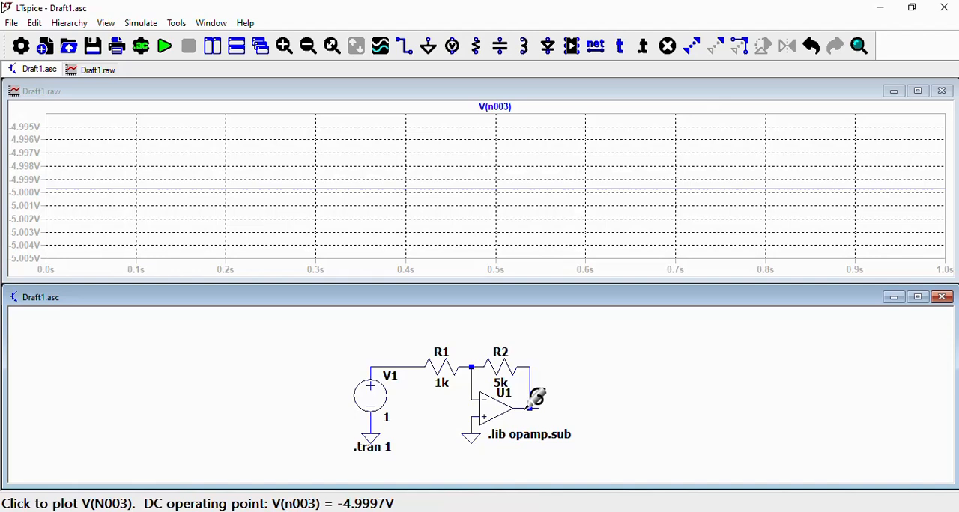
Change V1 to a SINE source with 0 V DC offset, 100m amplitude and a frequency of 1 Hz.
right_click(370, 396)
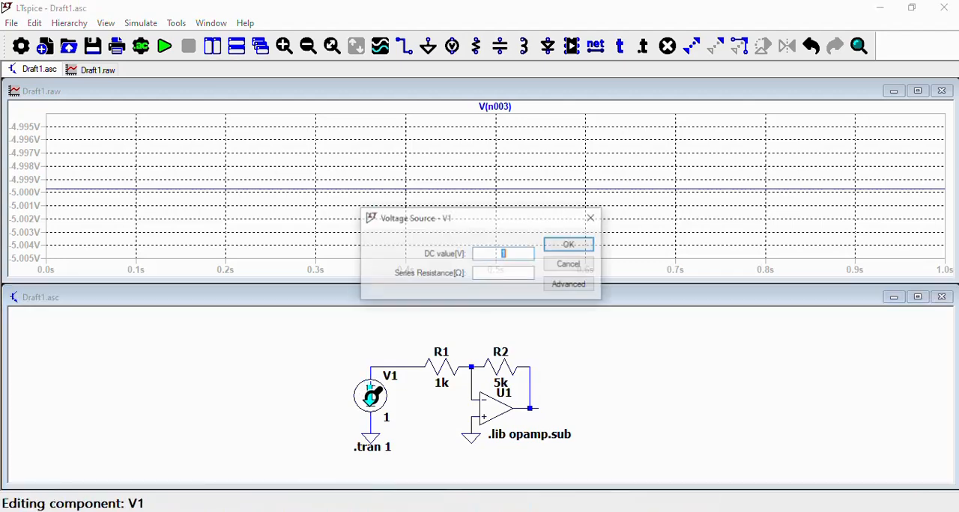
click(571, 285)
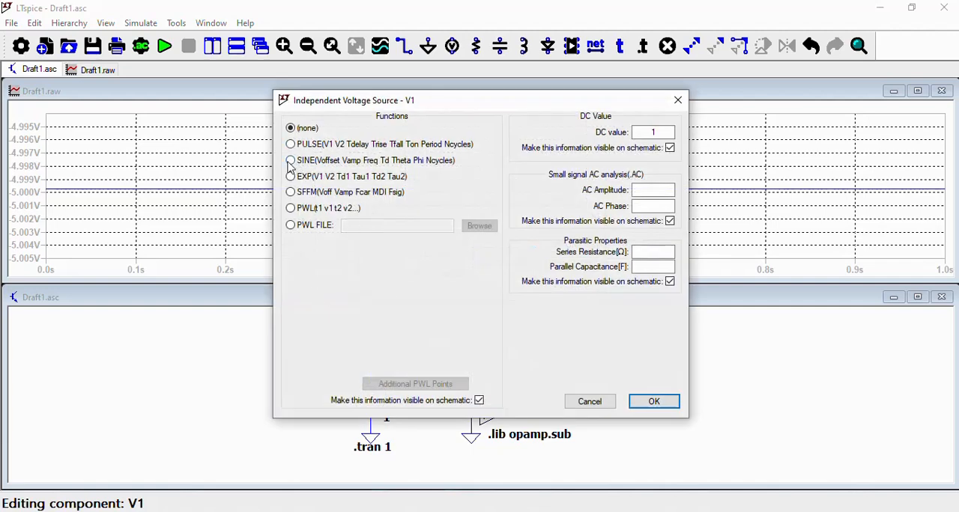
click(294, 162)
click(438, 262)
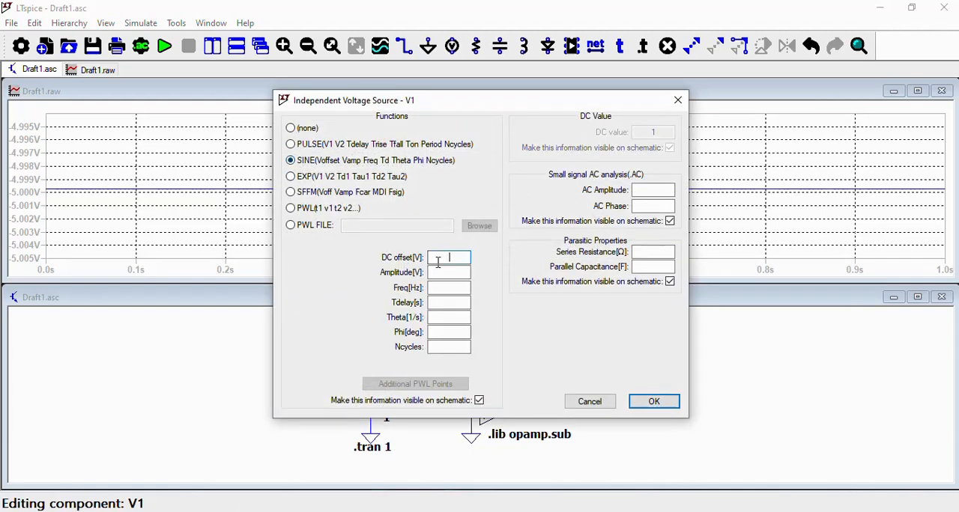
text(0)
key(Tab)
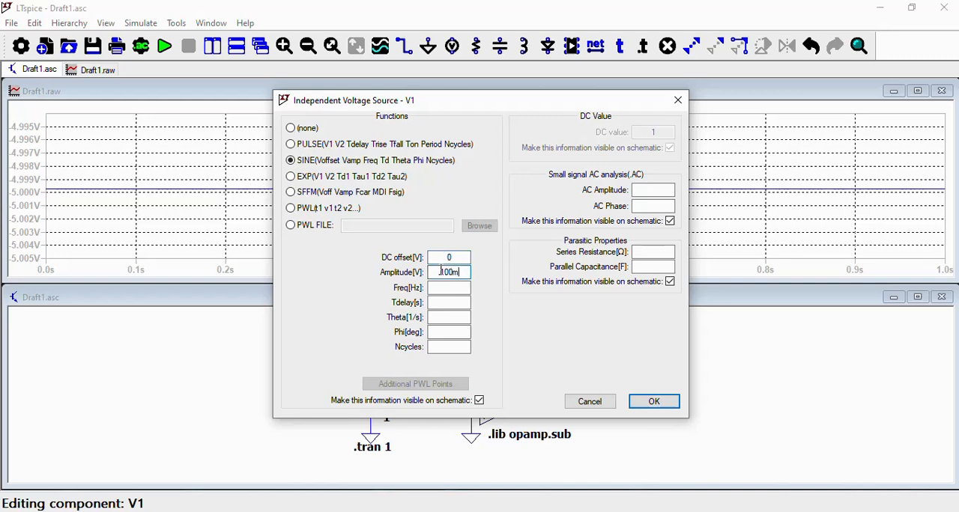
text(100m)
click(448, 288)
text(1)
click(654, 401)
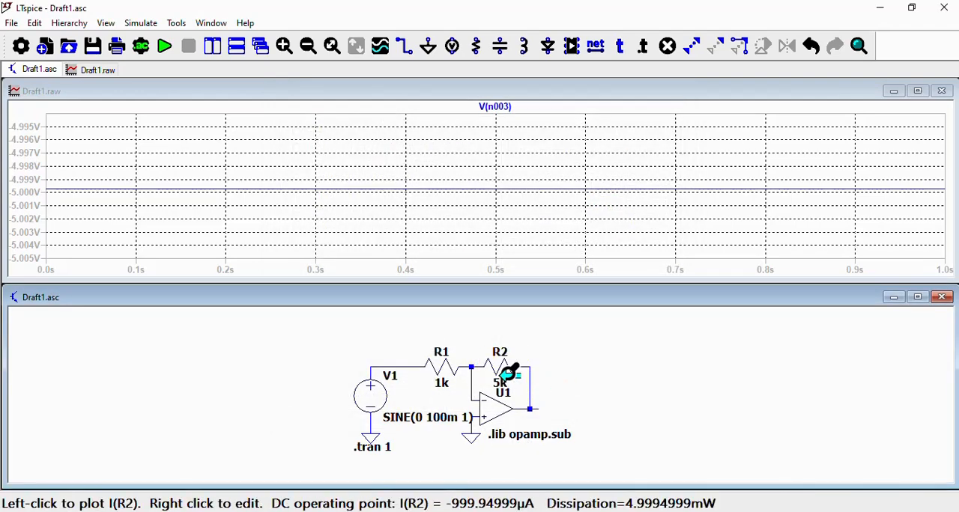
Run the simulation, plot V1's input voltage with the op-amp output, and return to a full-size schematic without the waveform window.
click(164, 46)
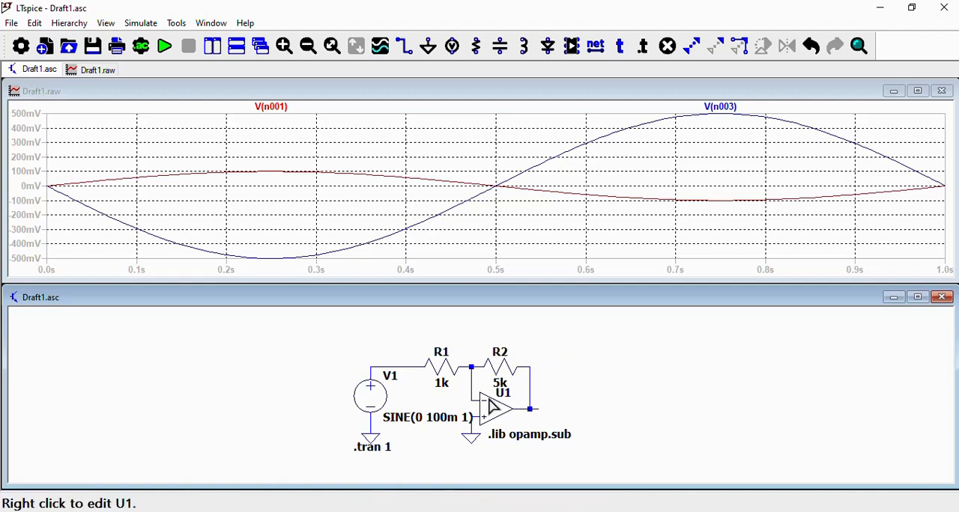
click(943, 91)
click(918, 298)
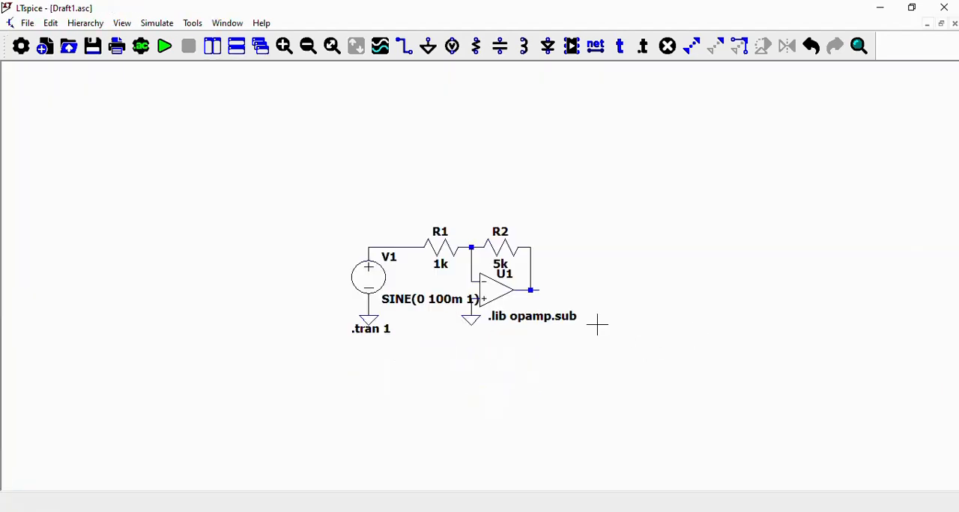
Delete the ideal op-amp U1 from the schematic, keeping its surrounding wires.
scroll(597, 324, up, 2)
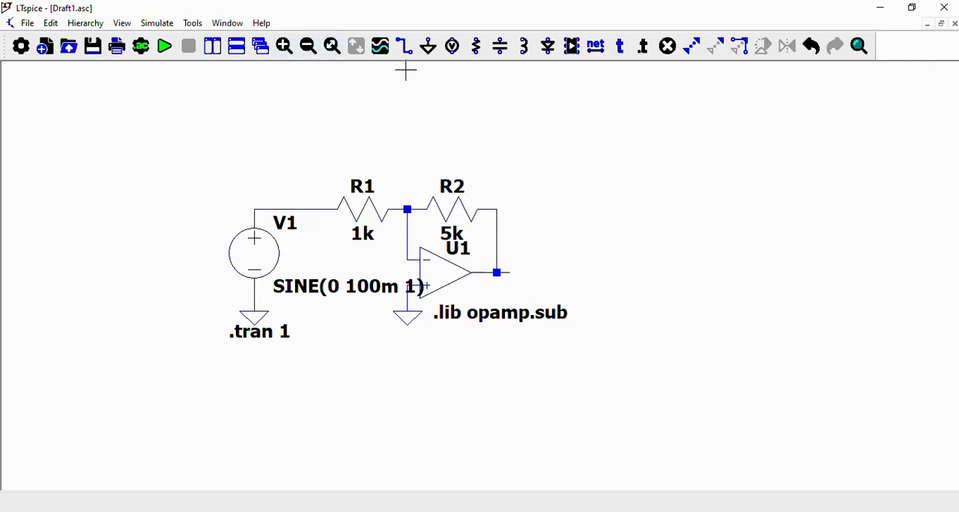
key(Delete)
click(459, 284)
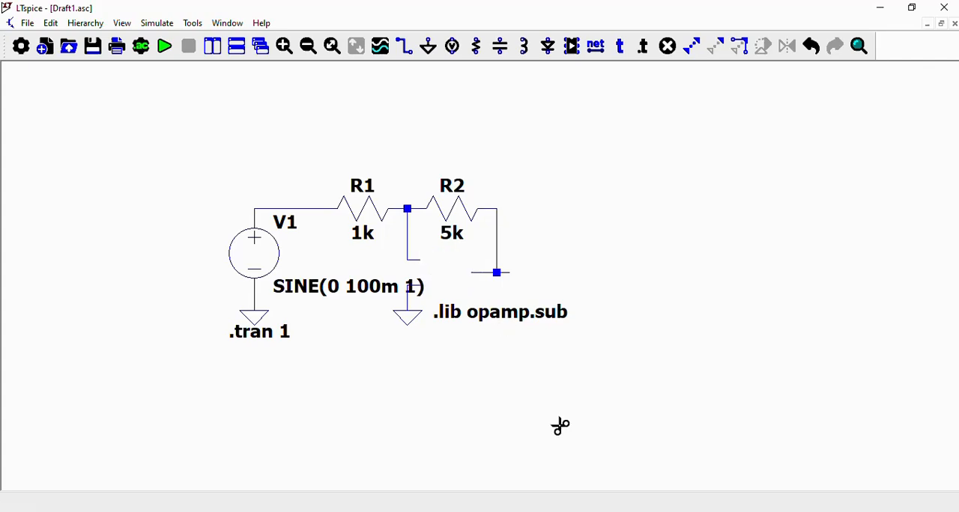
key(Escape)
Move R1, R2 and their connecting wires upward, and wire R1's input line back to V1's positive terminal.
drag(192, 160, 563, 259)
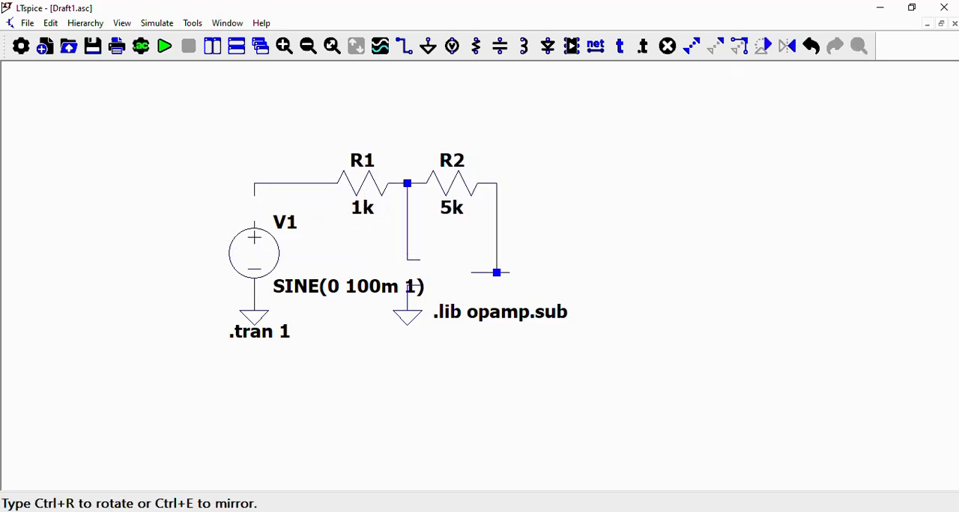
click(347, 128)
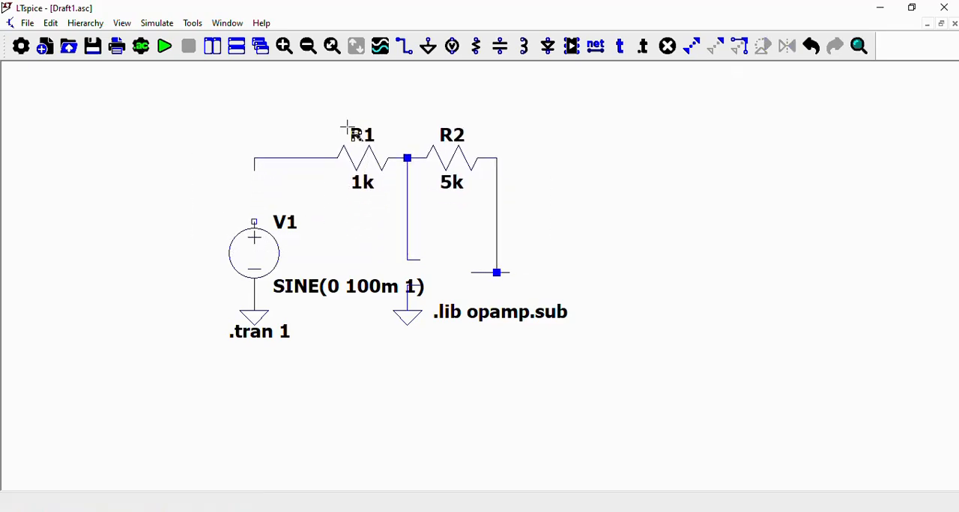
click(404, 46)
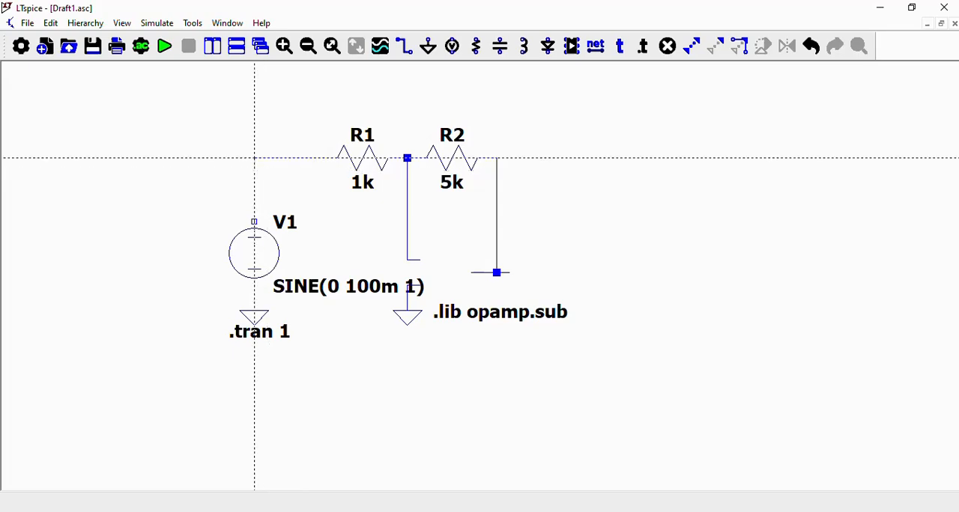
click(255, 159)
click(254, 222)
key(Escape)
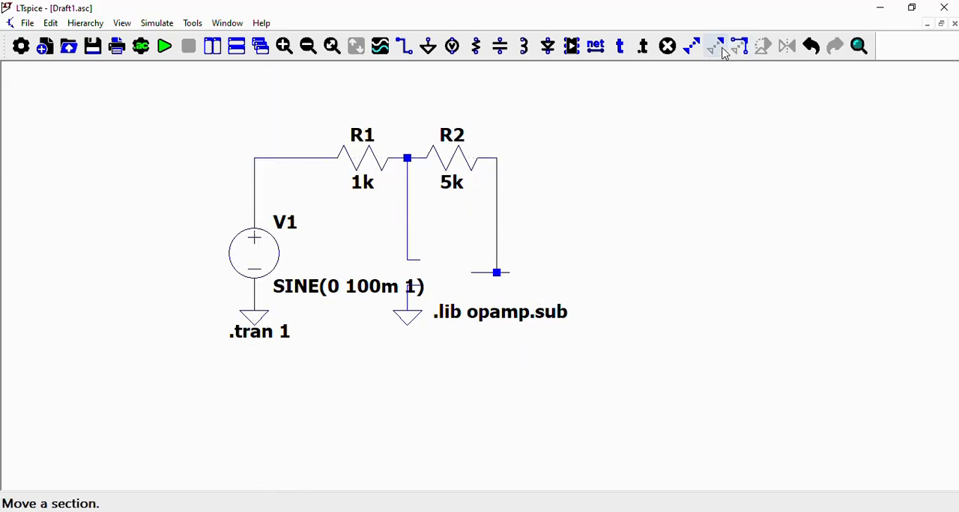
Remove the ".lib opamp.sub" directive and move V1's SINE(0 100m 1) label to the left of the source.
click(718, 46)
click(510, 313)
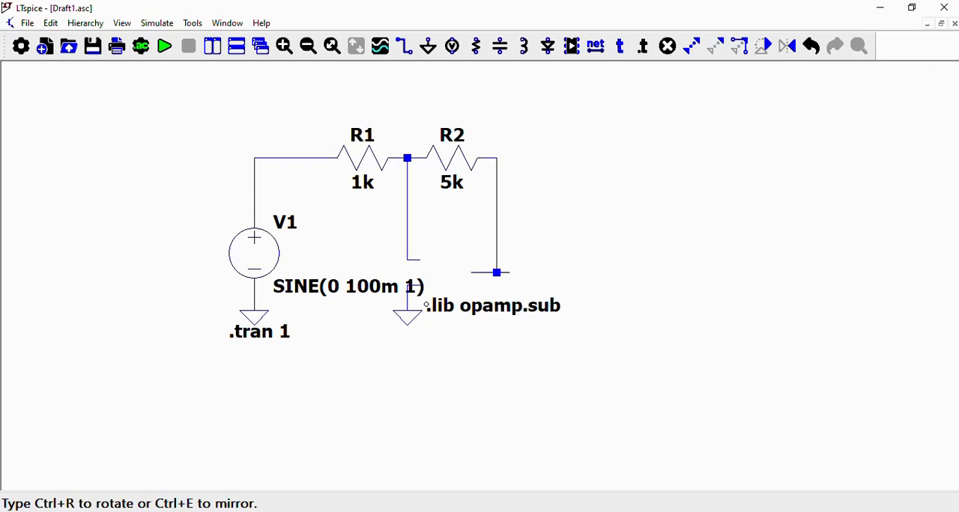
click(585, 382)
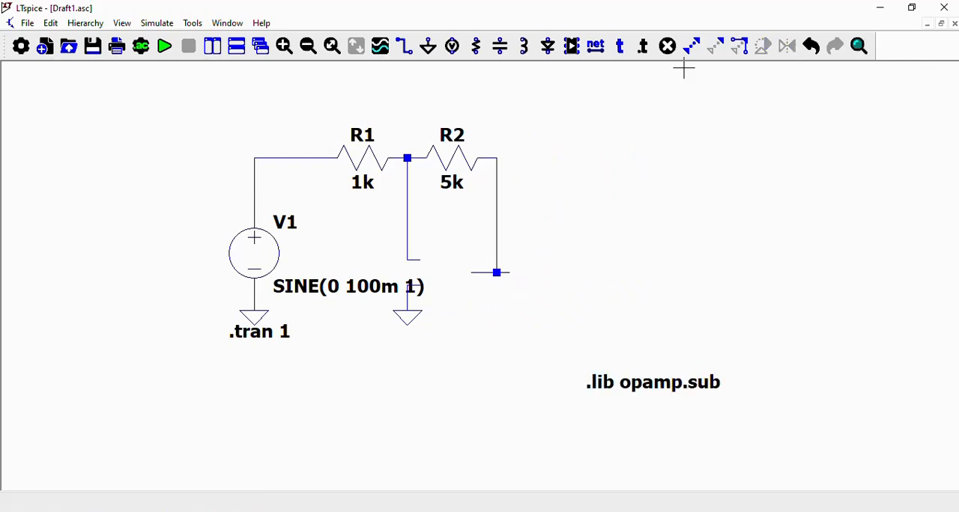
click(621, 386)
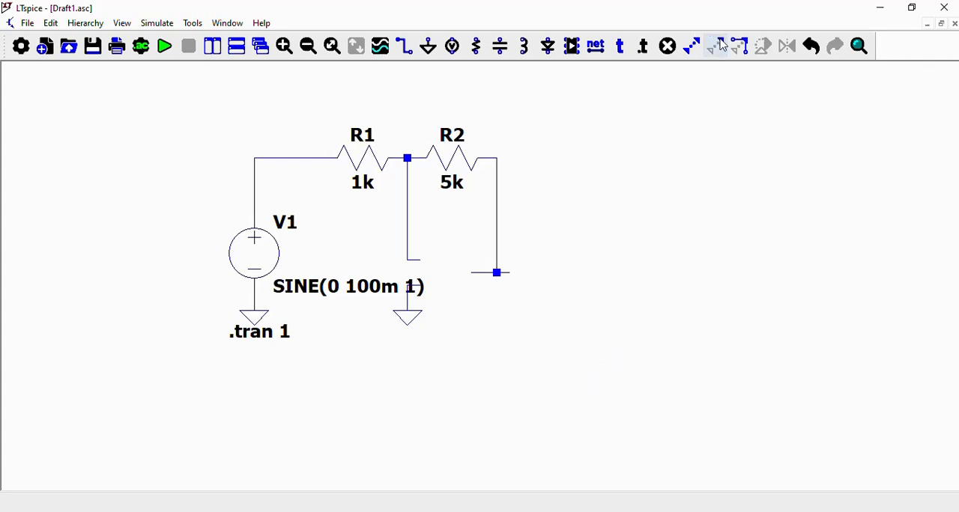
click(317, 285)
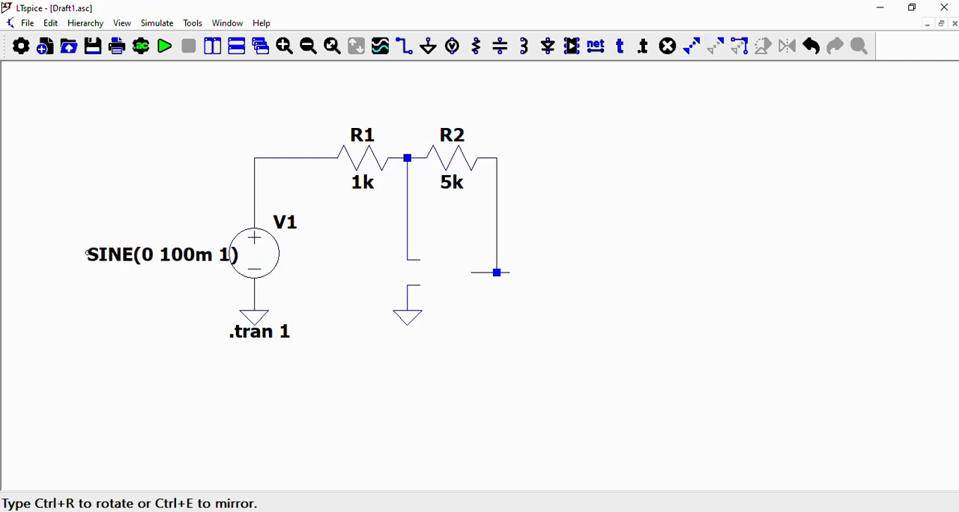
click(73, 251)
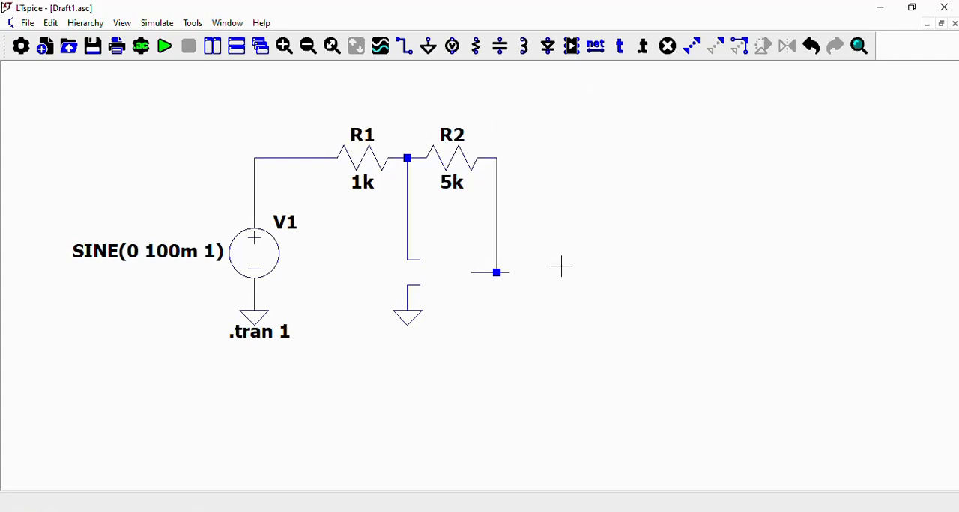
Place an opamp2 component from the OpAmps library where the deleted op-amp was, aligned with the existing input and output wires.
click(572, 46)
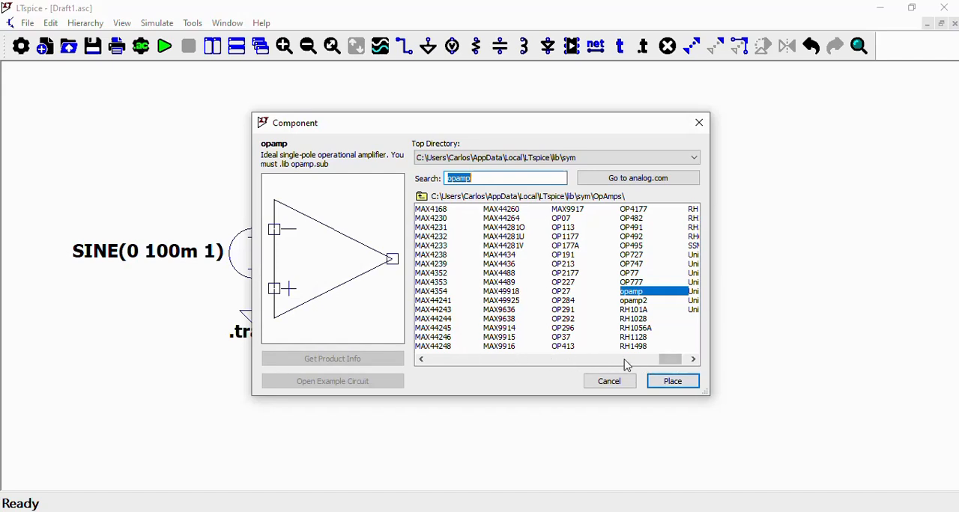
click(641, 303)
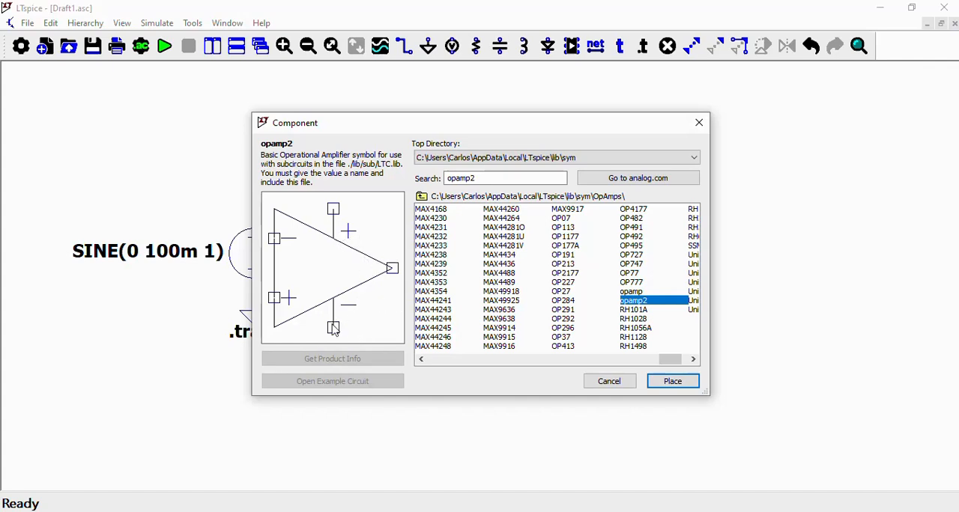
click(665, 382)
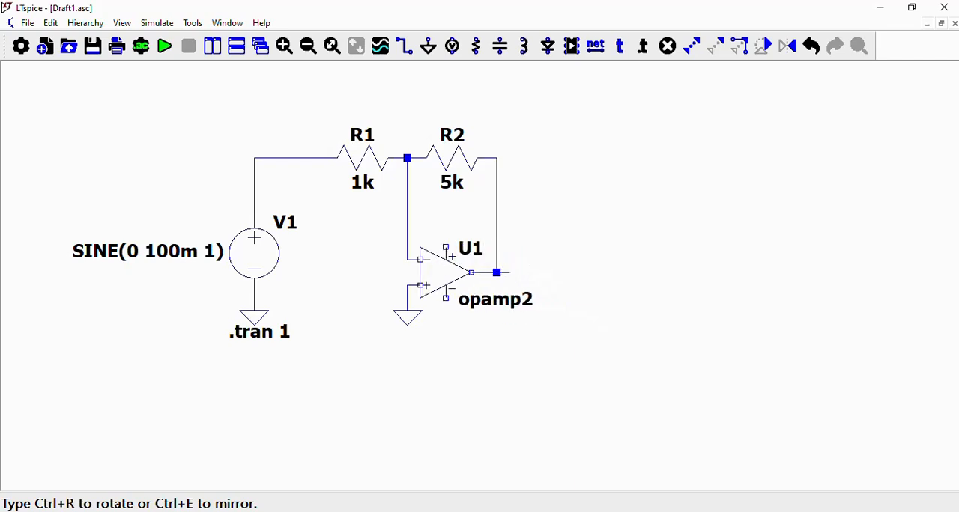
click(445, 273)
key(Escape)
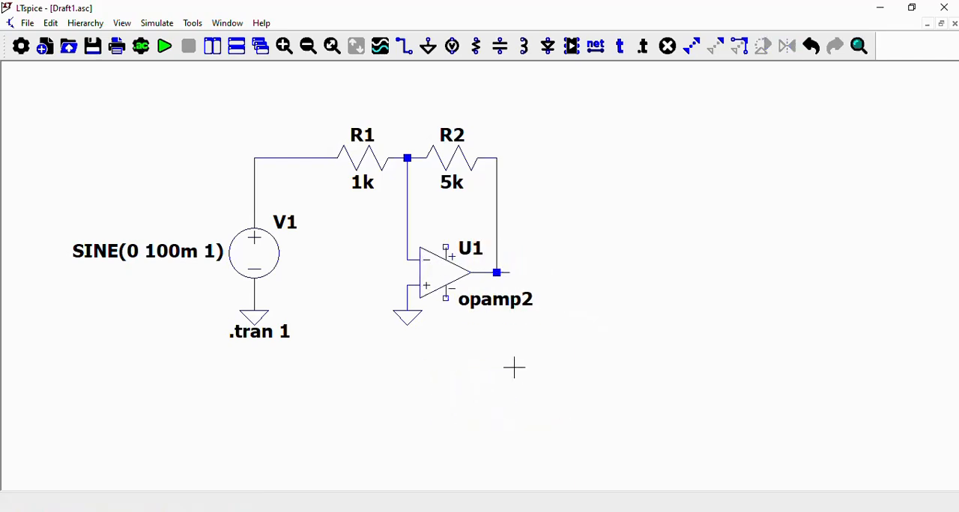
Set the value of op-amp U1 to LM741.
right_click(496, 307)
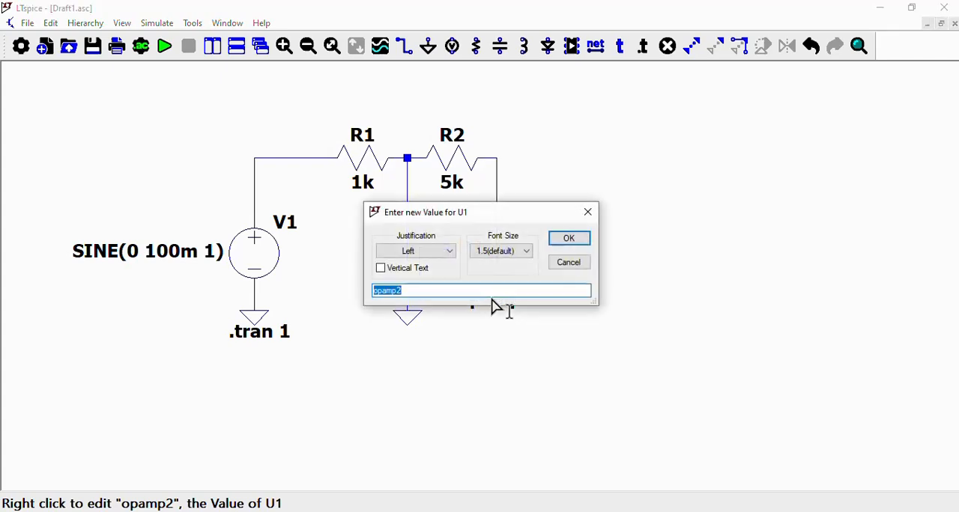
text(LM741)
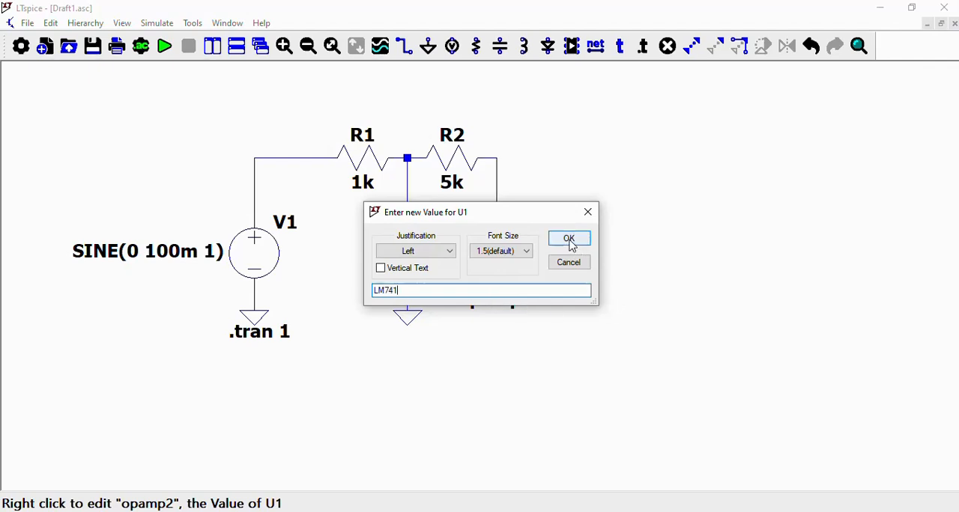
click(570, 240)
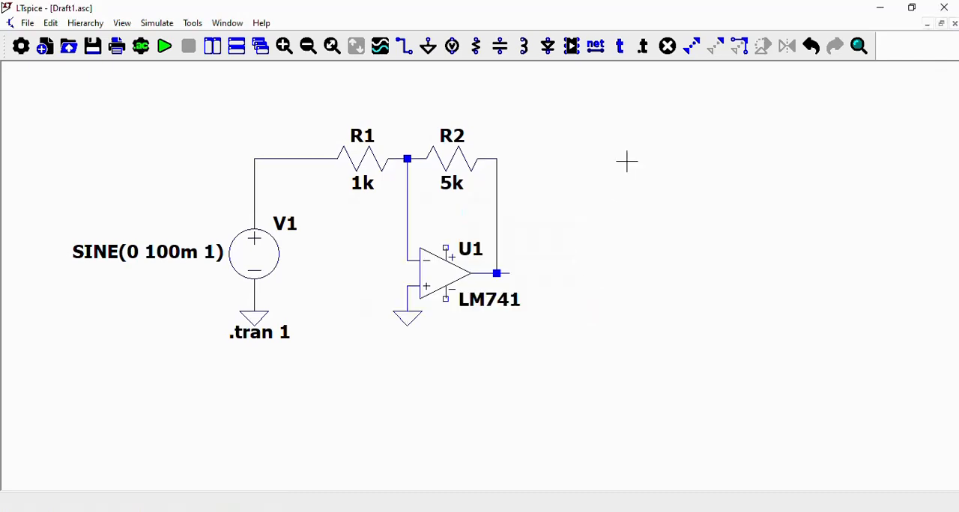
Add the SPICE directive ".inc LM741.lib" below the op-amp.
click(642, 46)
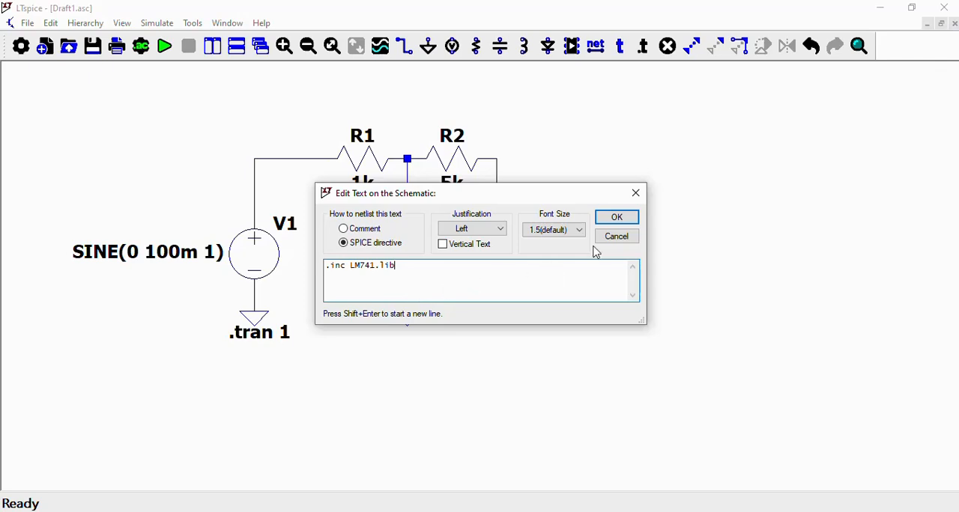
click(618, 218)
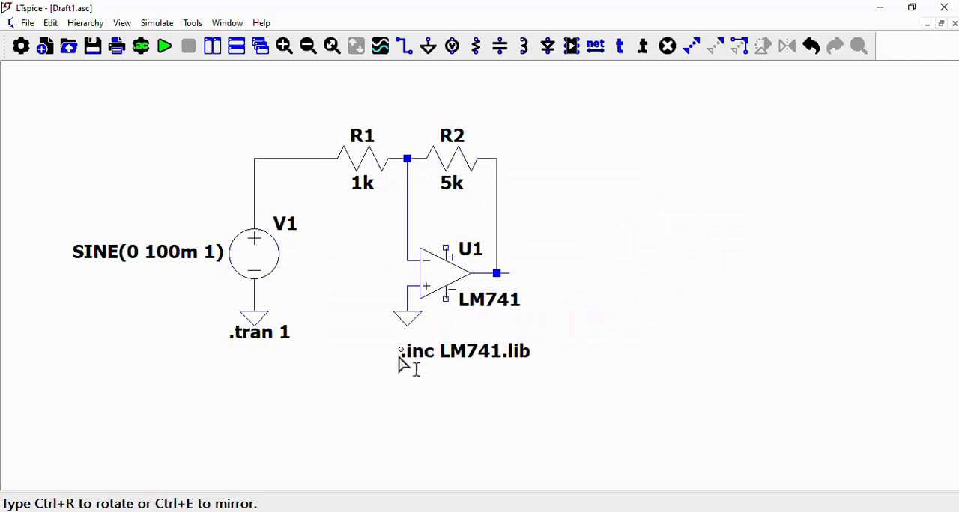
click(398, 360)
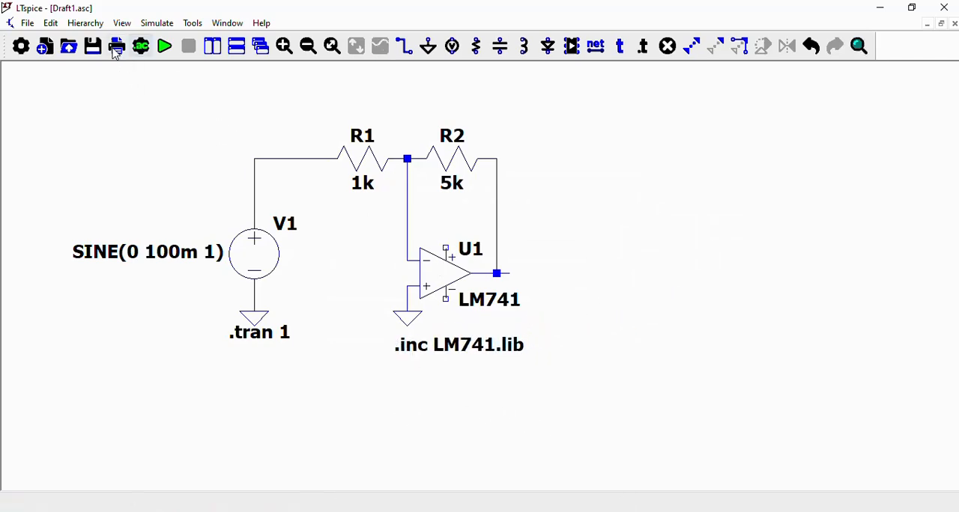
Check the schematic's folder and available file type, and save the schematic as Draft1.asc in the Videos folder.
click(27, 23)
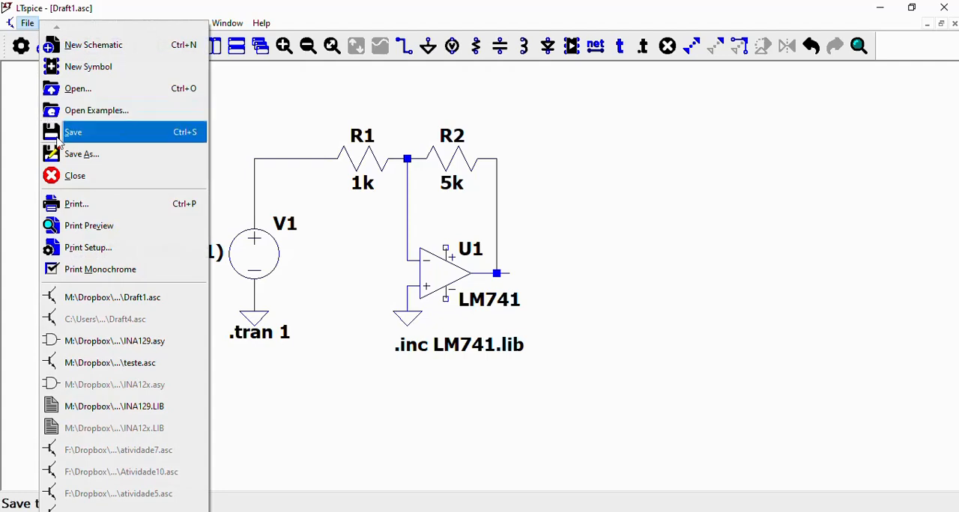
click(69, 155)
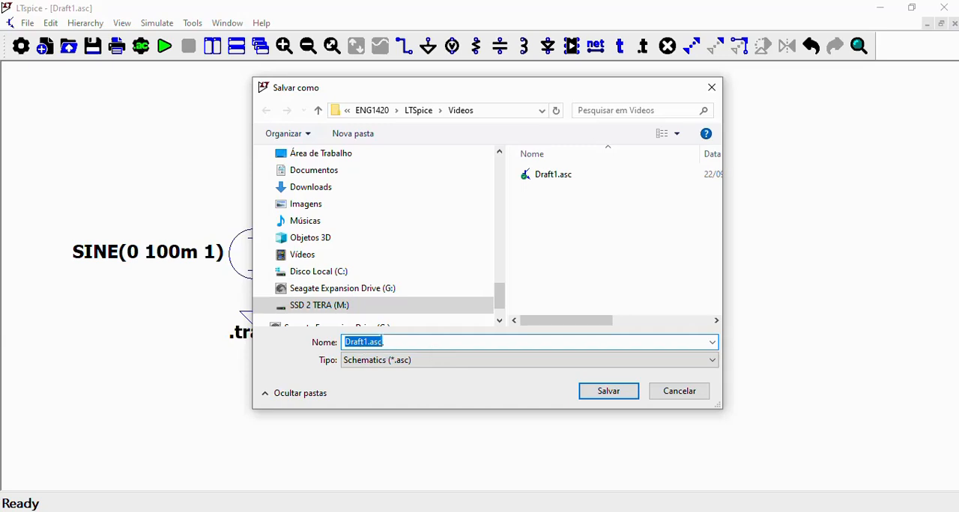
click(450, 360)
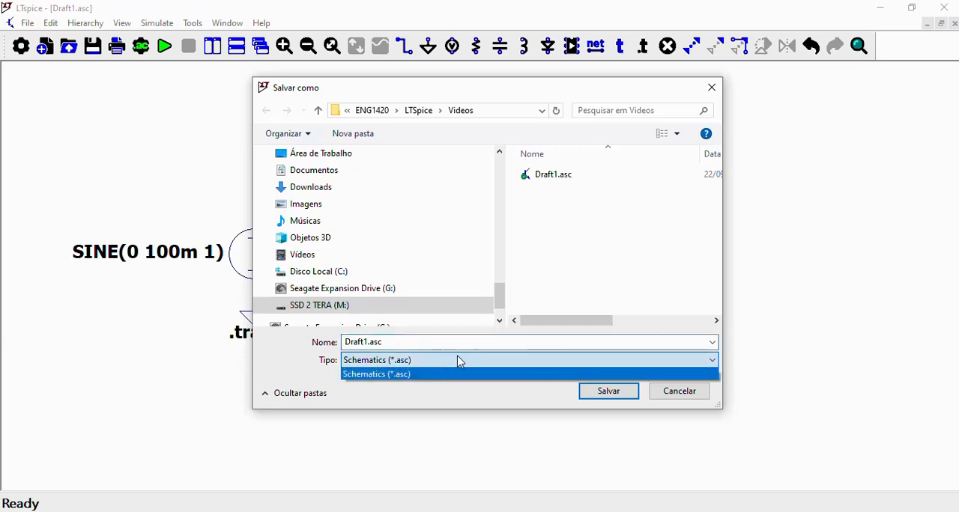
click(458, 363)
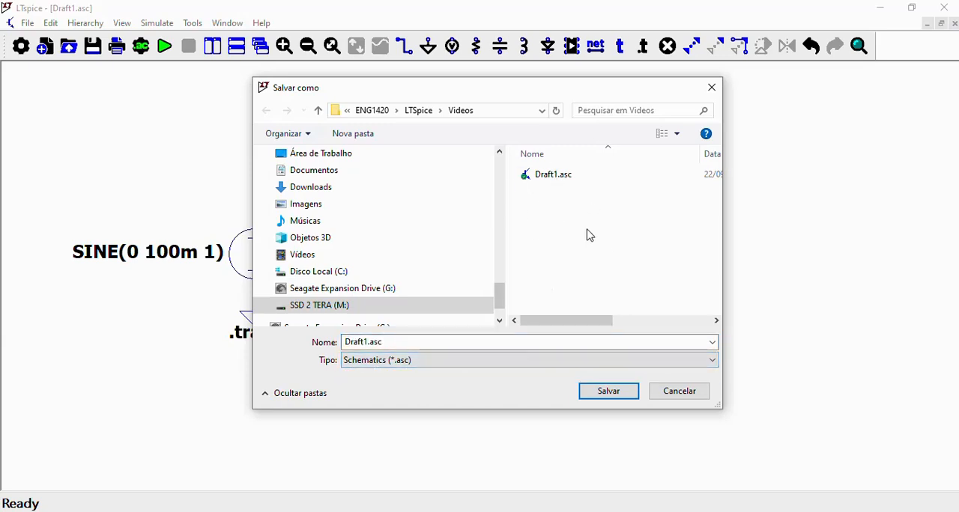
click(436, 341)
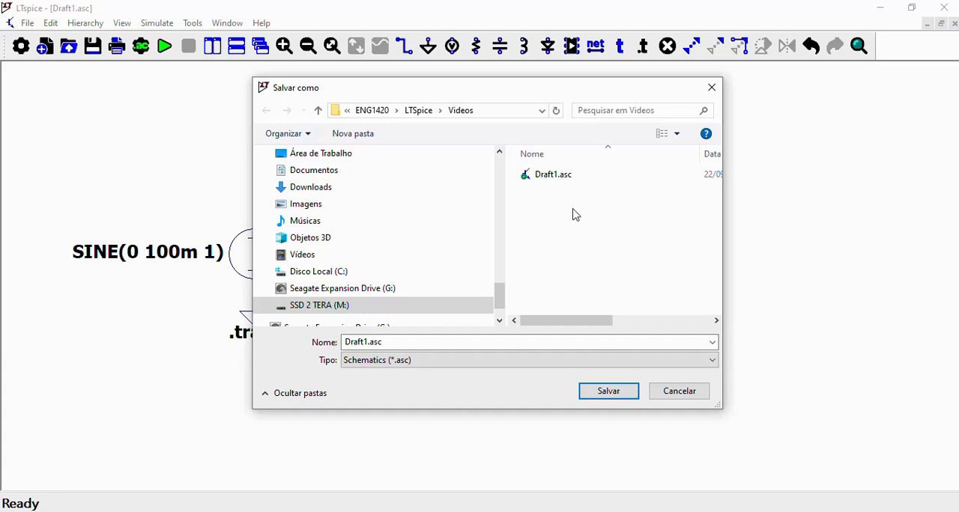
click(631, 394)
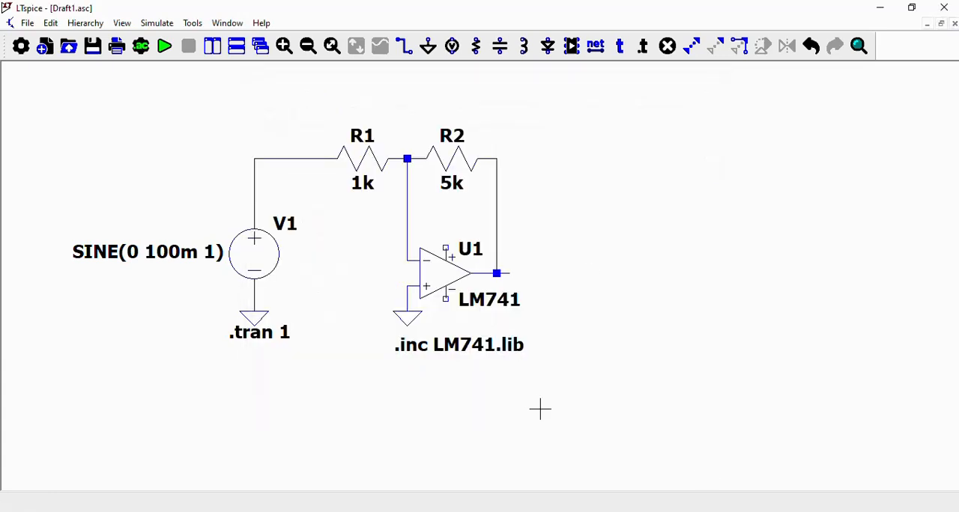
mouse_move(365, 388)
mouse_down()
mouse_move(495, 409)
mouse_move(472, 410)
mouse_up()
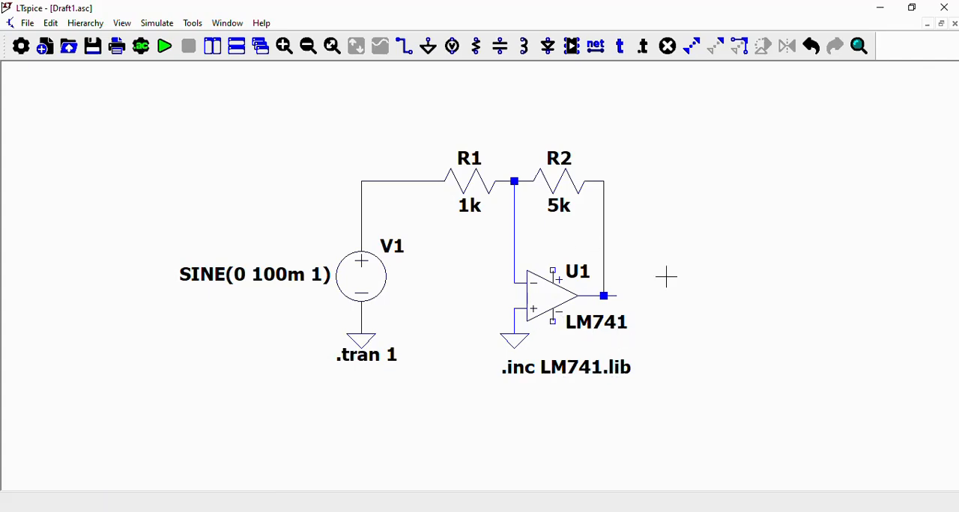
Move the .inc LM741.lib directive from below the op-amp to the free area beside resistor R2.
click(716, 46)
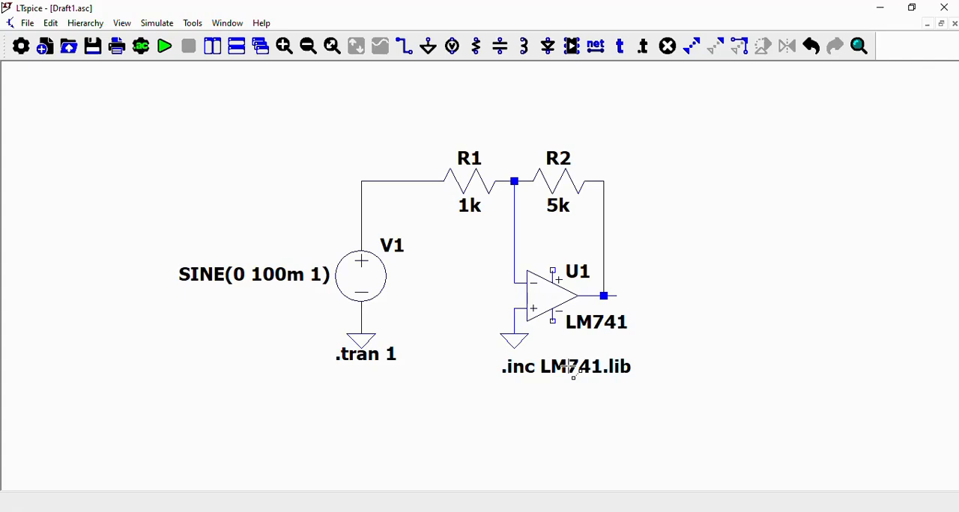
click(573, 368)
click(706, 196)
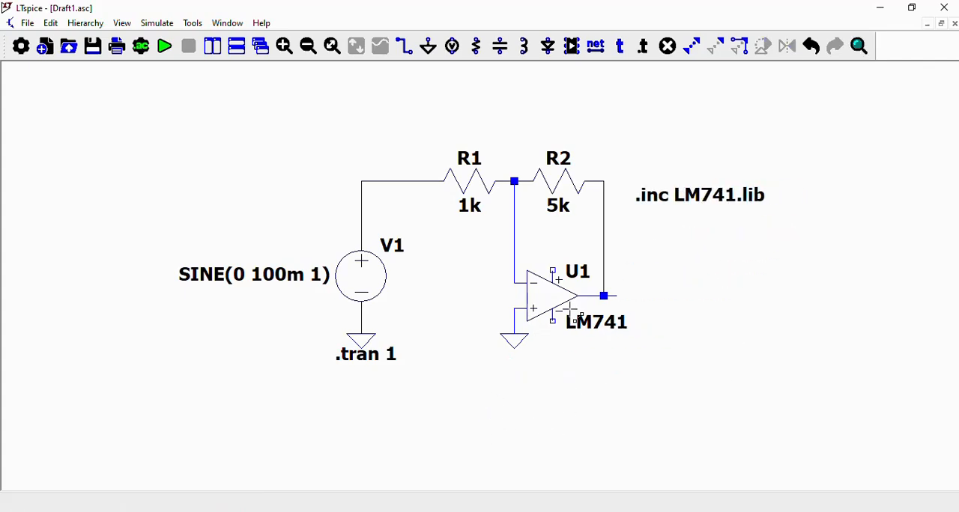
Duplicate voltage source V1 together with its ground and place the copy in the free area to the lower right of the op-amp.
click(693, 48)
drag(314, 214, 433, 359)
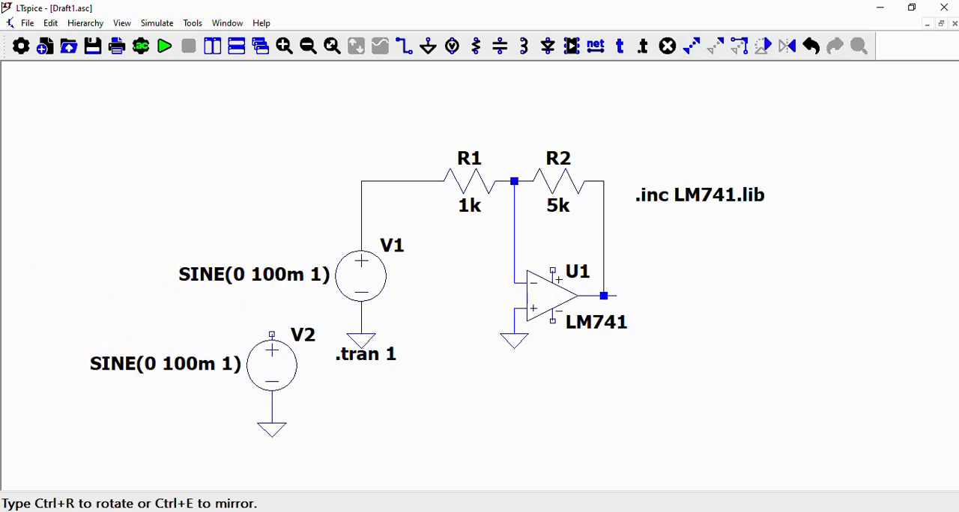
click(917, 448)
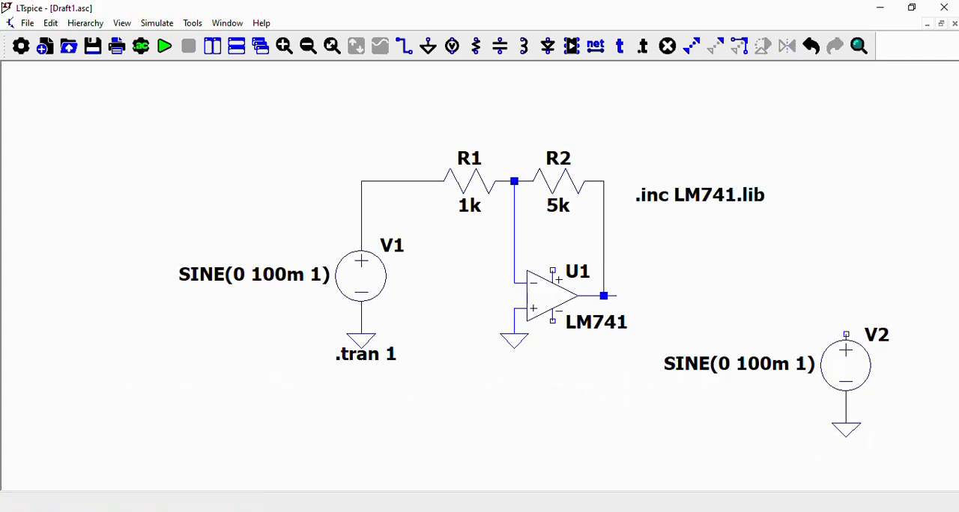
Change source V2 from a sine function to none and set its DC value to 5 V.
right_click(869, 384)
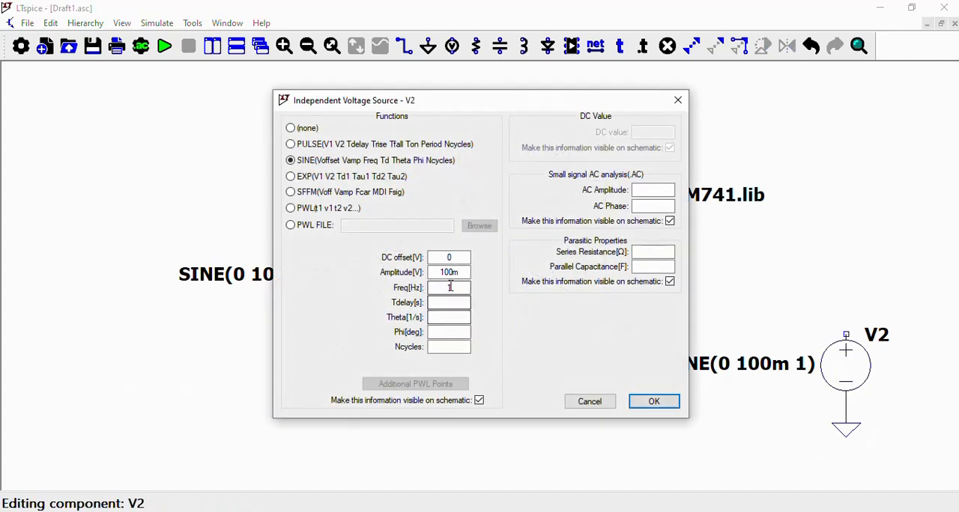
click(291, 128)
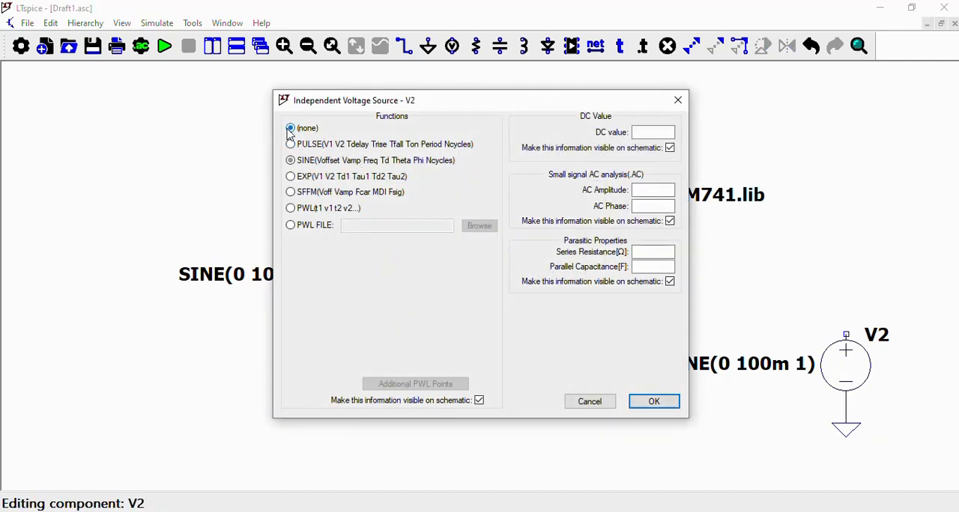
click(652, 402)
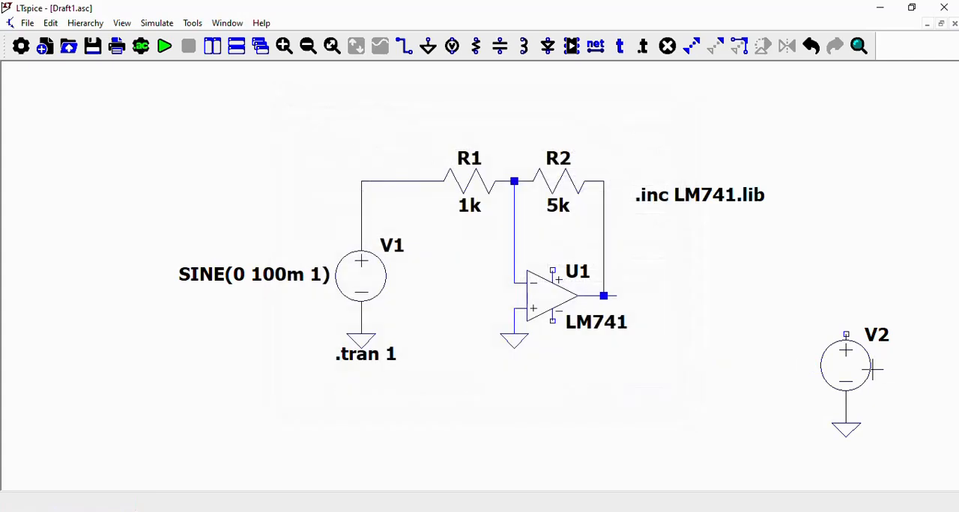
right_click(865, 380)
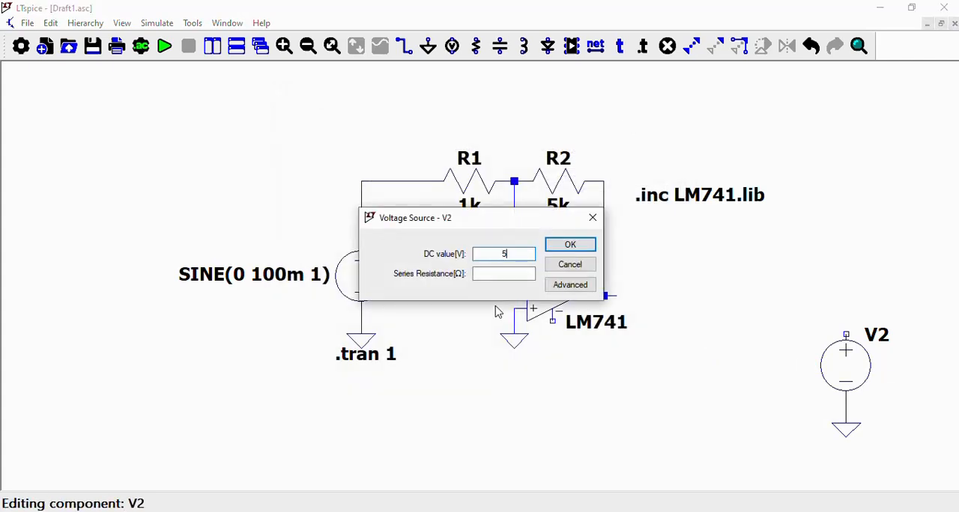
text(5)
key(Return)
Add a net label V+ with port type Output to the positive terminal of source V2.
click(589, 53)
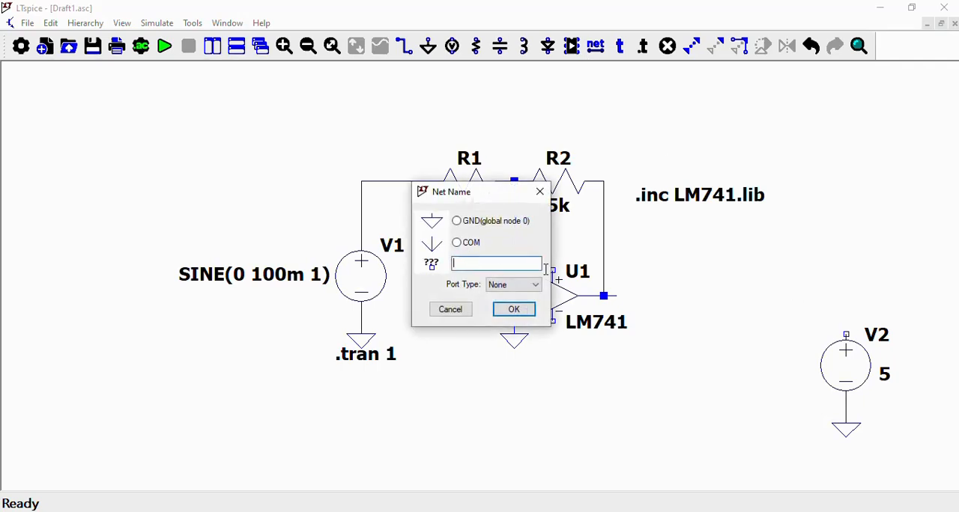
text(V+)
click(494, 288)
click(499, 316)
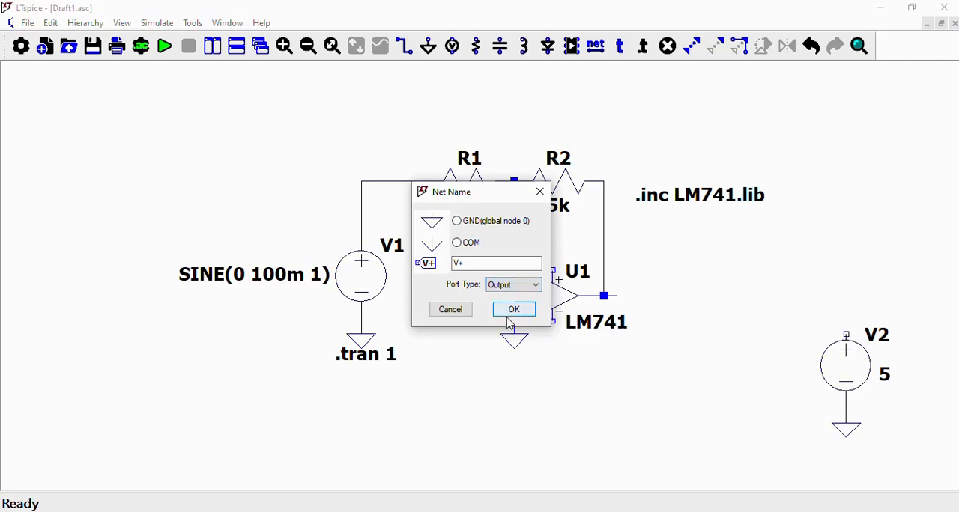
click(510, 307)
click(846, 335)
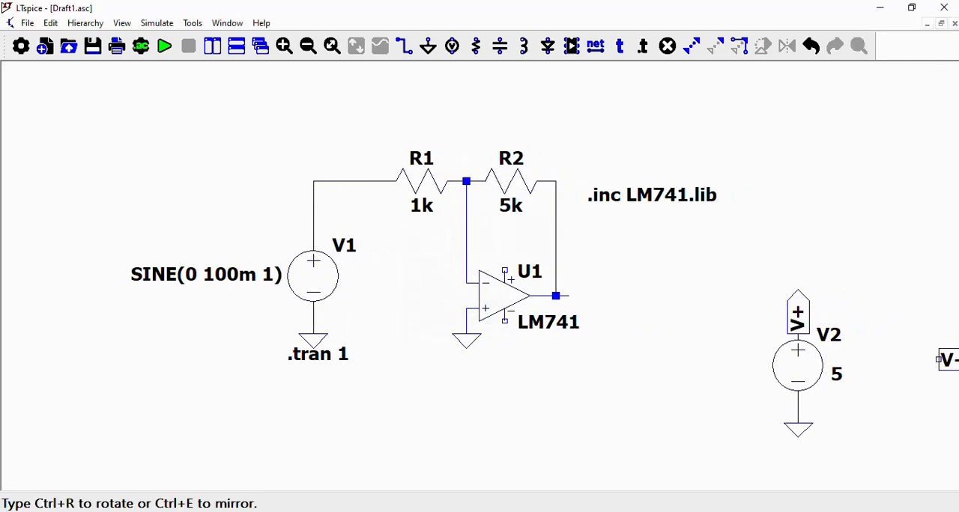
Duplicate source V2 with its V+ label and ground, placing the copy just left of the original.
click(689, 57)
drag(734, 255, 863, 452)
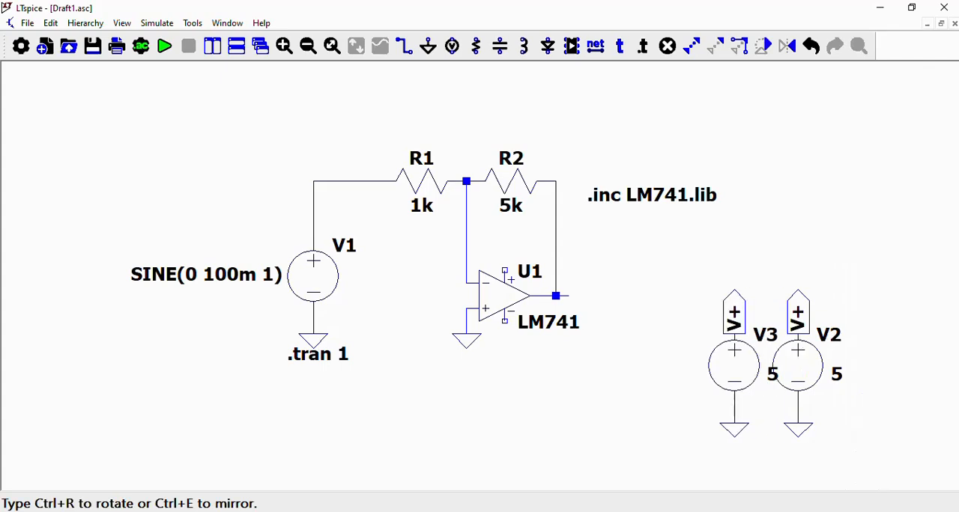
click(736, 377)
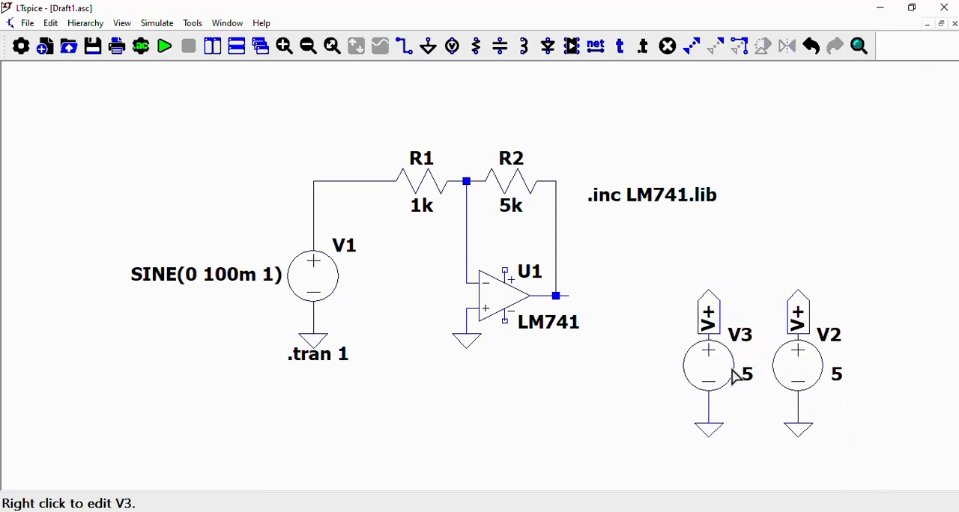
Set source V3's DC value to -5 V and rename its net label to V-.
right_click(724, 371)
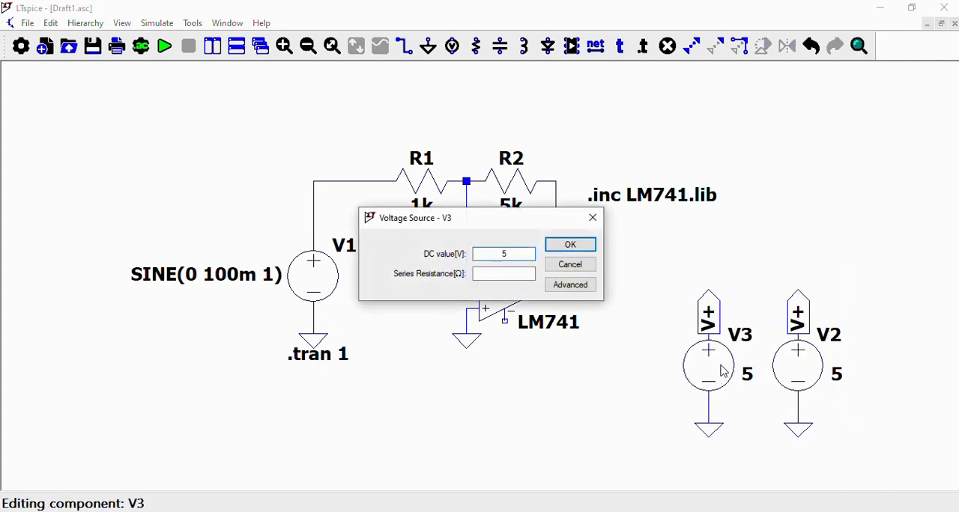
text(-5)
click(567, 247)
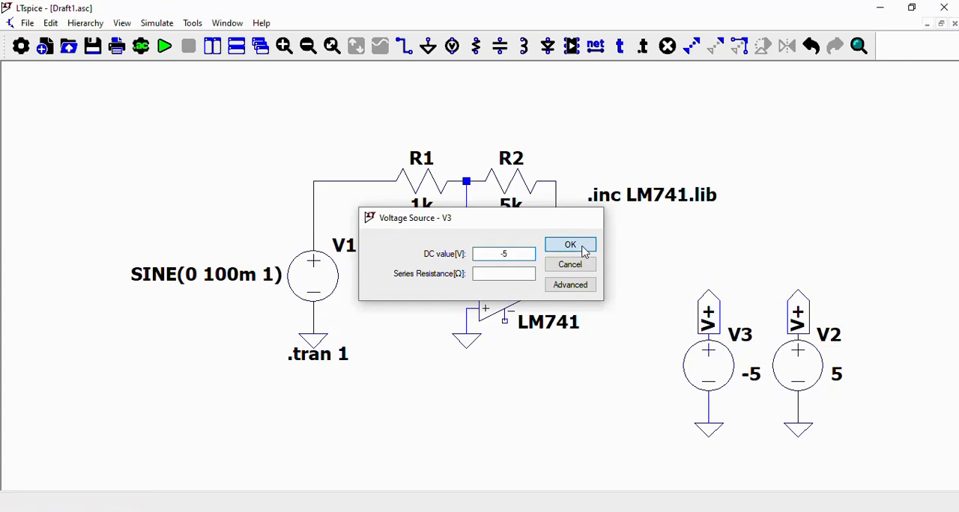
right_click(712, 320)
text(V-)
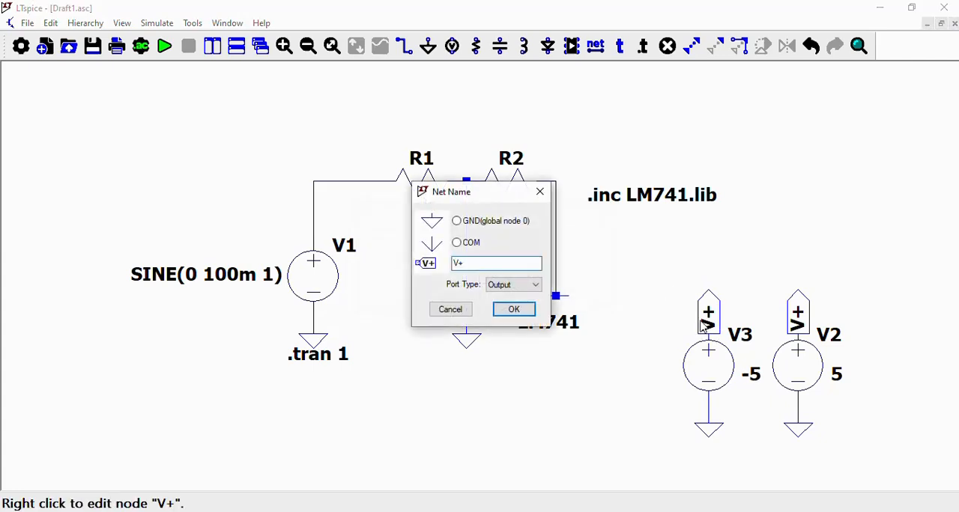
key(Return)
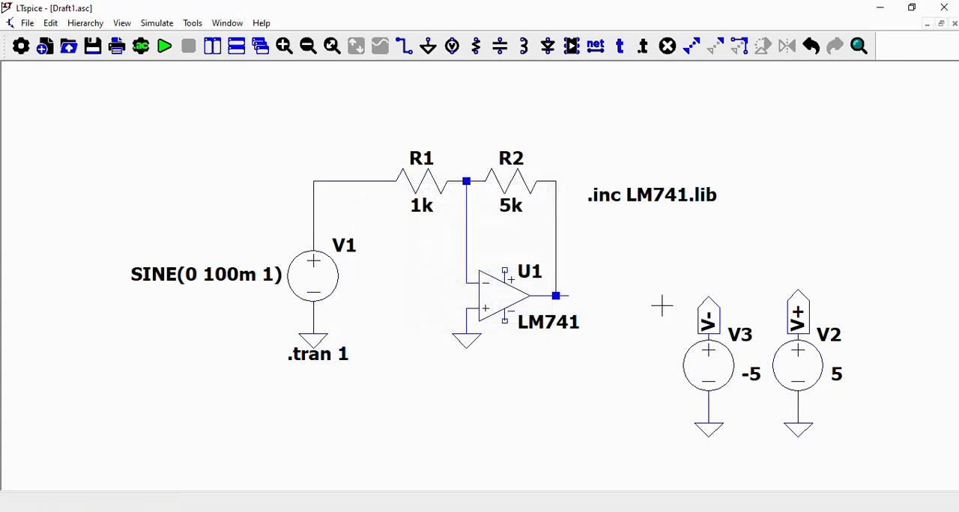
Copy the V+ label to the op-amp's positive supply pin and the V- label to its negative supply pin.
click(692, 46)
click(796, 313)
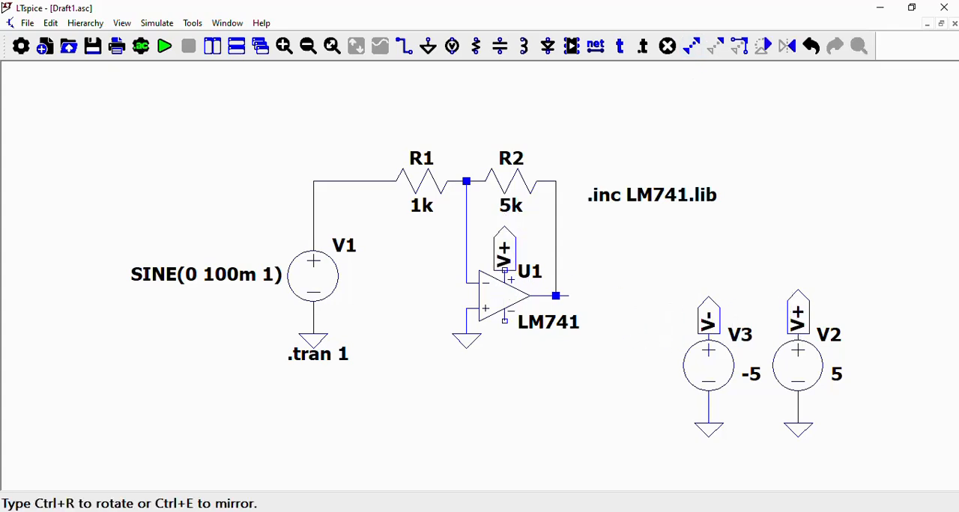
click(513, 254)
click(709, 317)
click(504, 339)
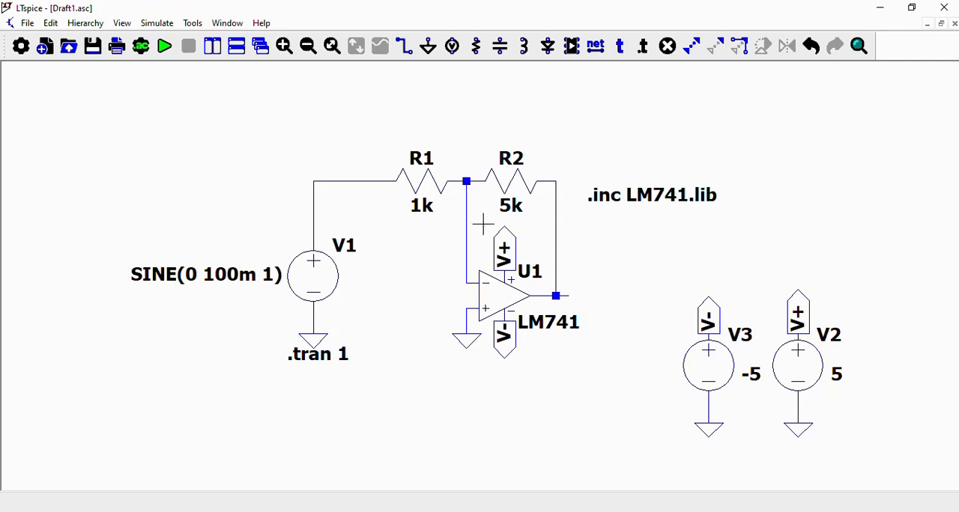
Change the port type of the V+ and V- labels on the op-amp's supply pins to Input.
right_click(509, 251)
click(509, 284)
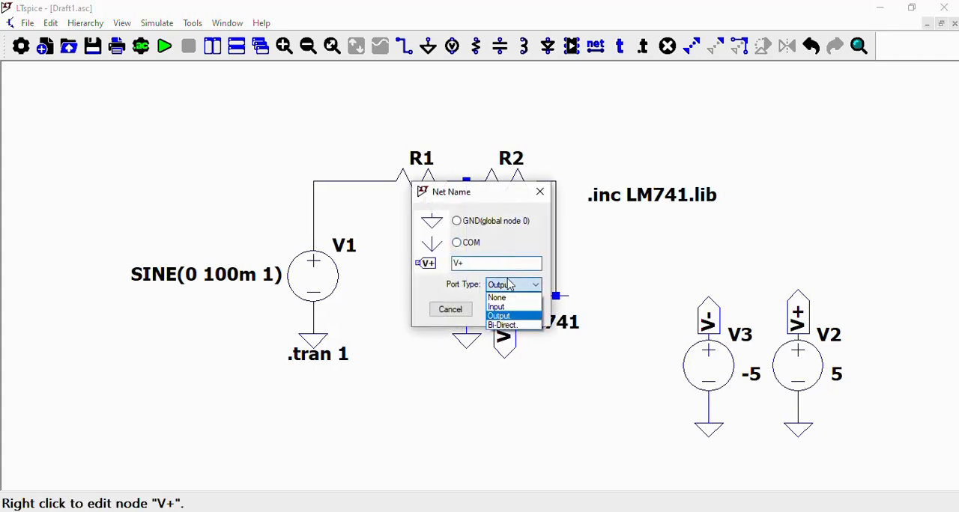
click(512, 307)
click(512, 308)
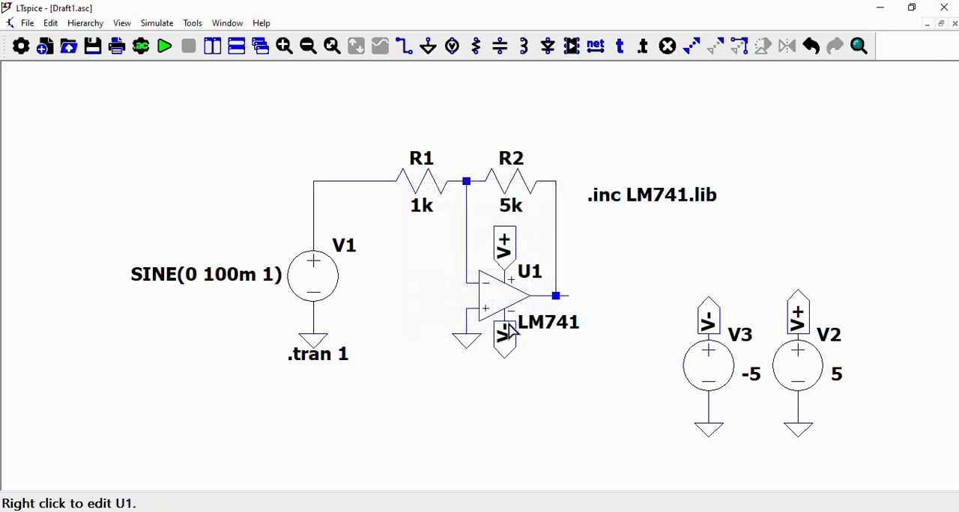
right_click(506, 335)
click(514, 286)
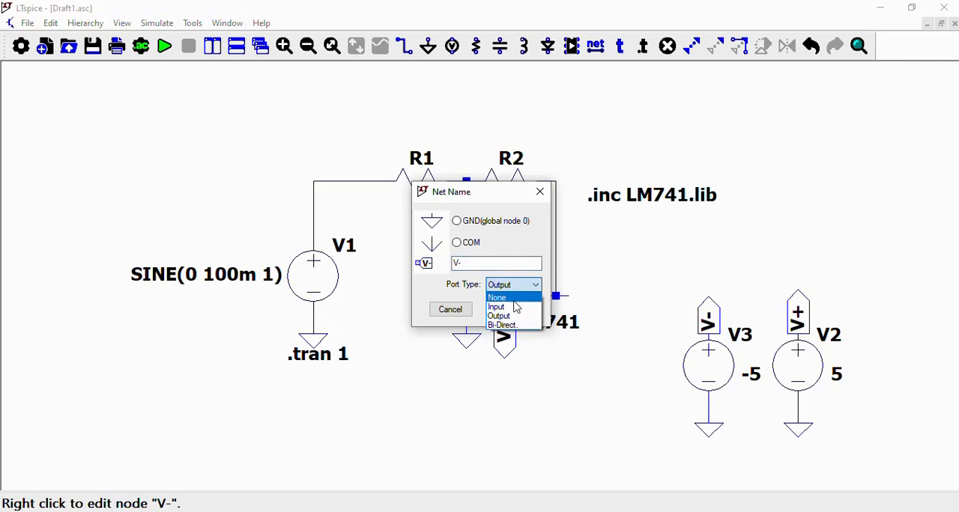
click(513, 307)
click(513, 308)
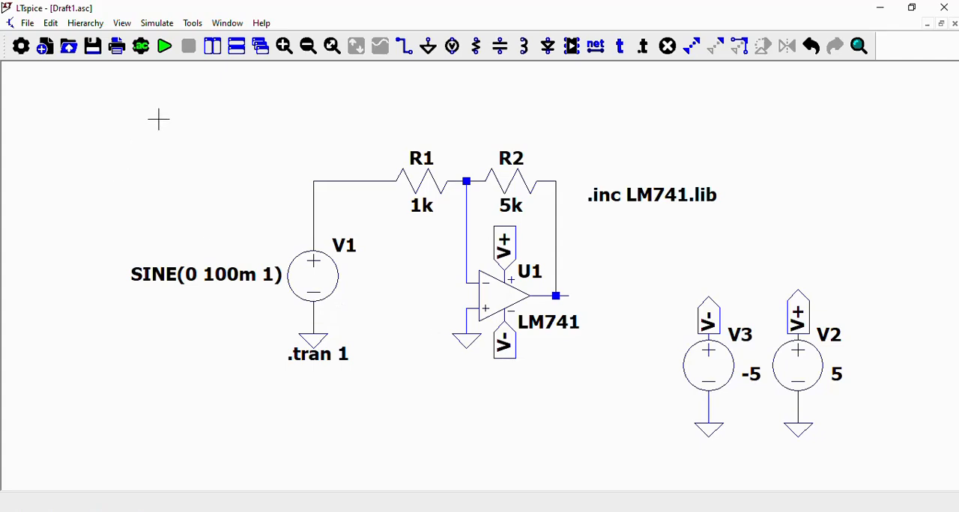
Run the transient simulation and plot the voltages at the V1 input node and the op-amp output.
click(164, 46)
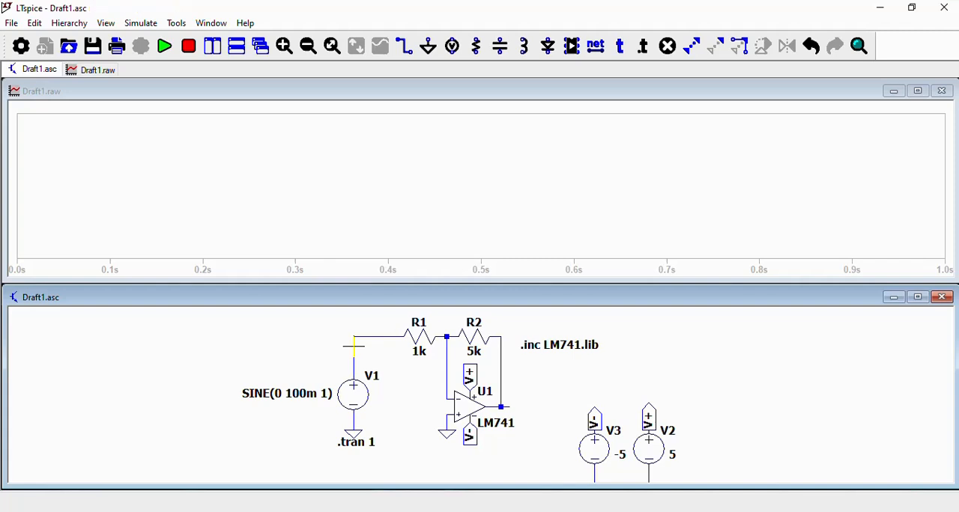
click(513, 395)
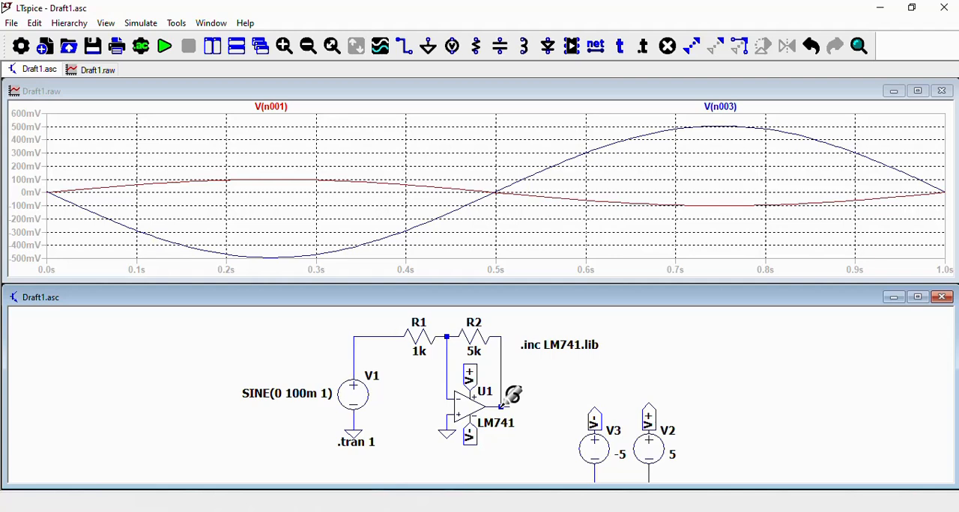